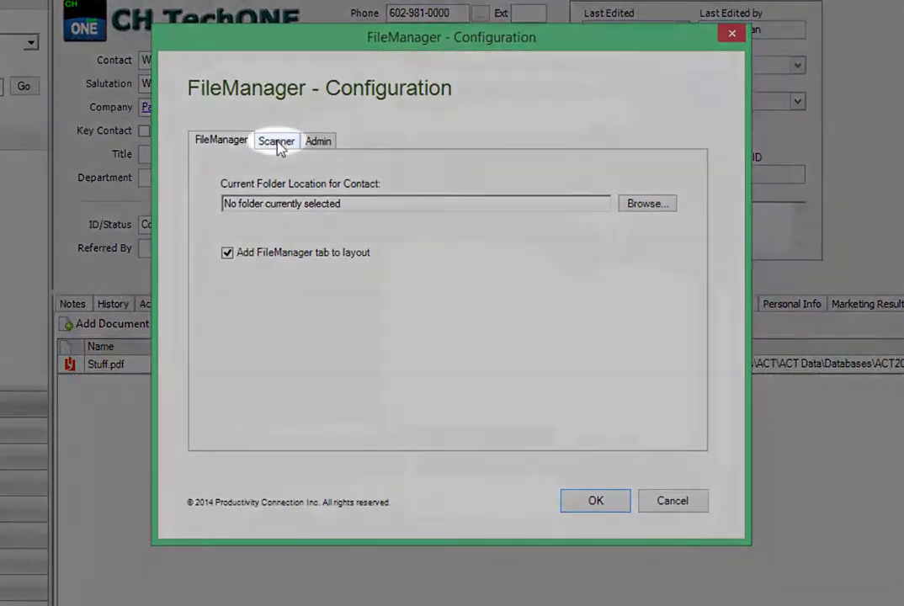
- Select the CanoScan LiDE 200 14.0 source as the device in FileManager's scanner settings
{"action": "left_click", "coordinate": [278, 141]}
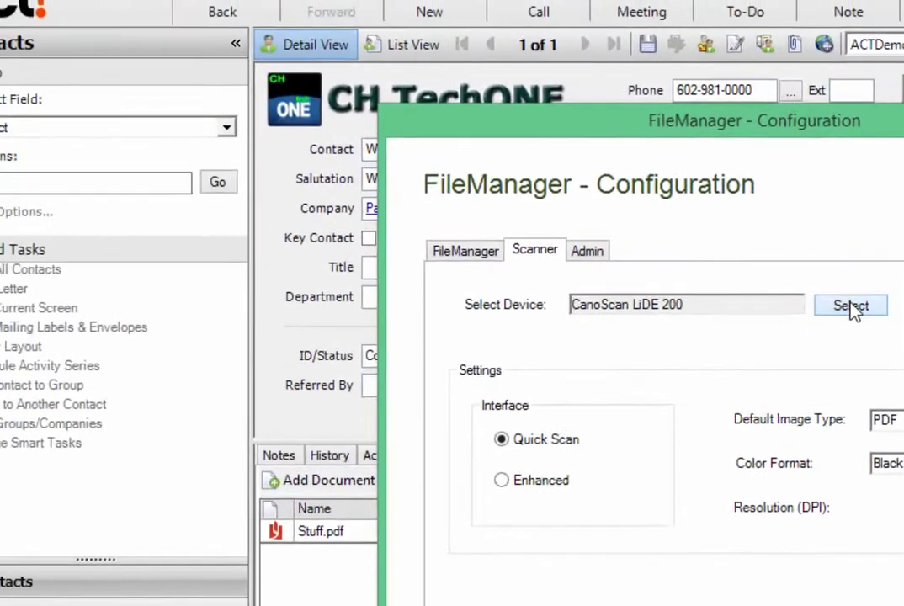
{"action": "left_click", "coordinate": [579, 206]}
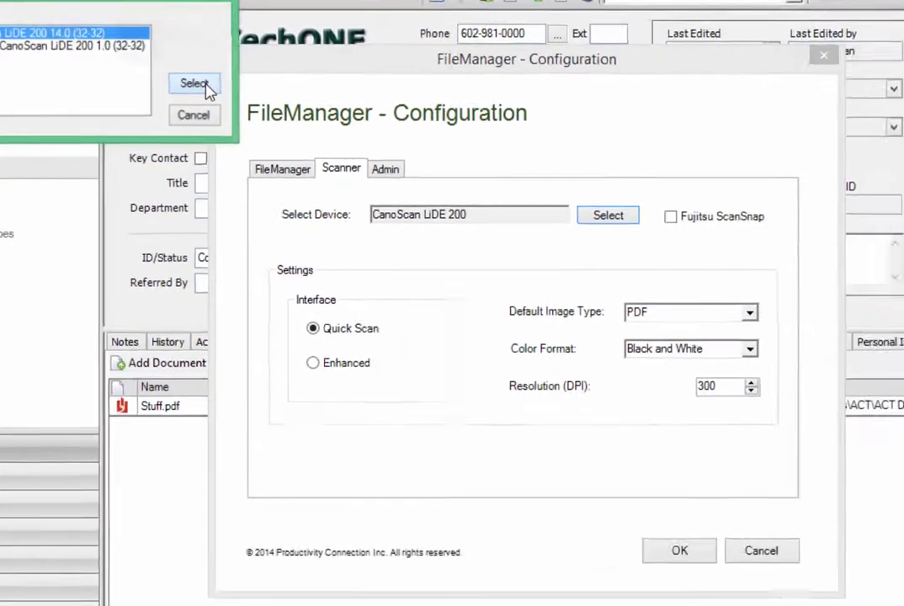
{"action": "left_click", "coordinate": [205, 87]}
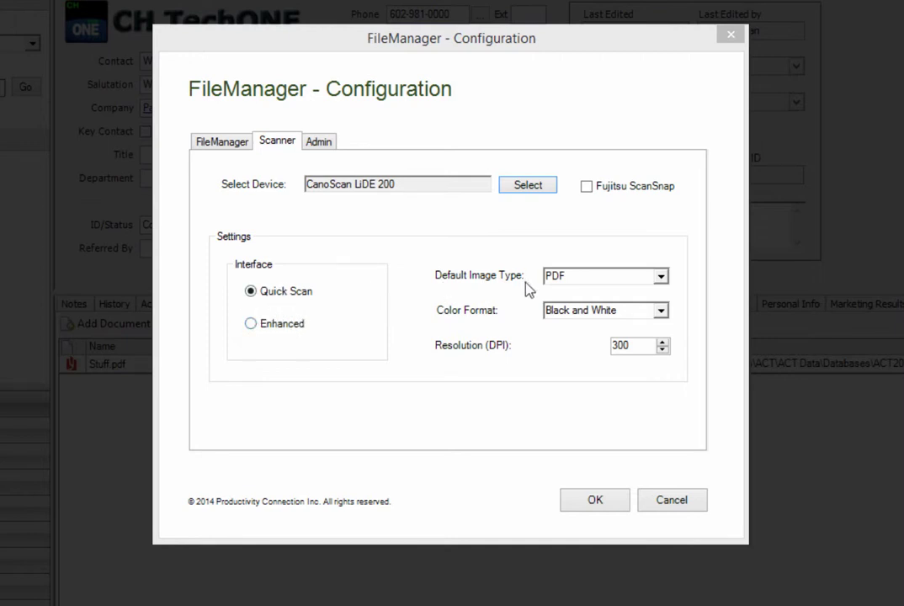
- Review the available default image types and color formats for scanning, leaving PDF and Black and White selected
{"action": "left_click", "coordinate": [663, 276]}
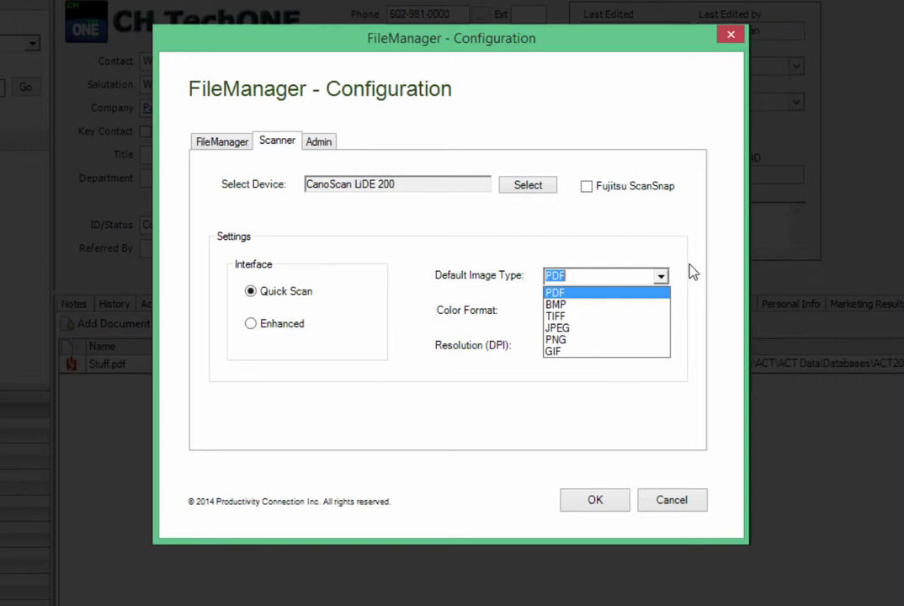
{"action": "left_click", "coordinate": [690, 272]}
{"action": "left_click", "coordinate": [664, 310]}
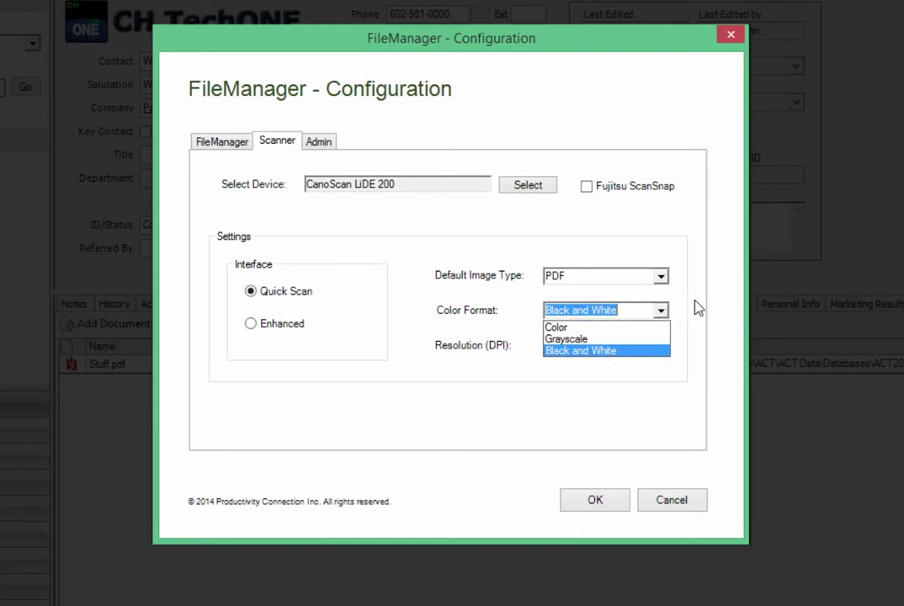
{"action": "left_click", "coordinate": [697, 308]}
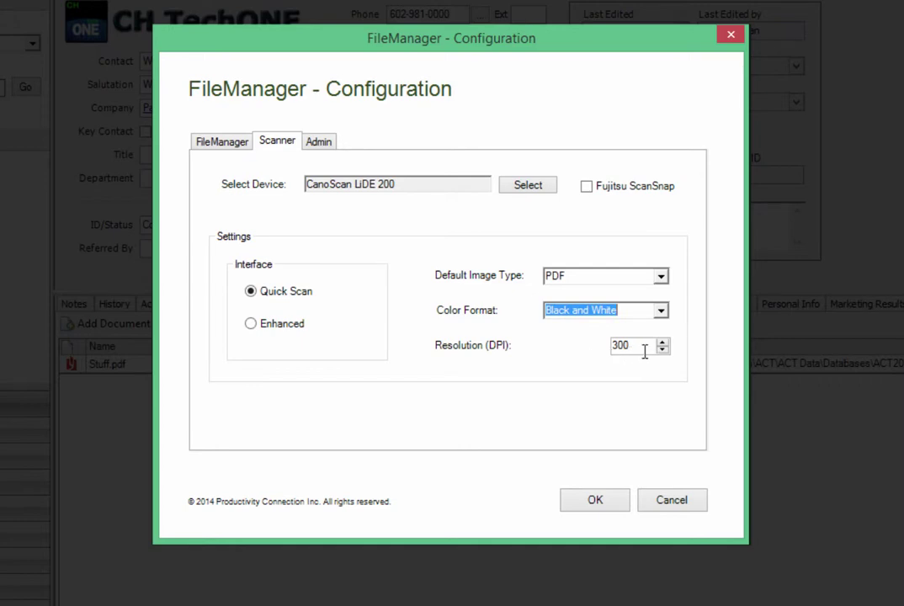
{"action": "left_click", "coordinate": [667, 311]}
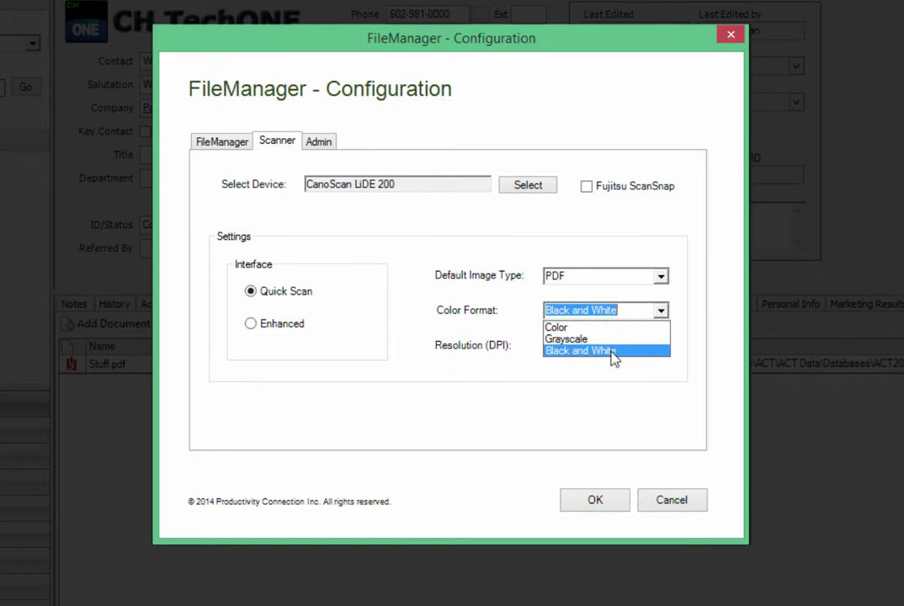
{"action": "left_click", "coordinate": [716, 317]}
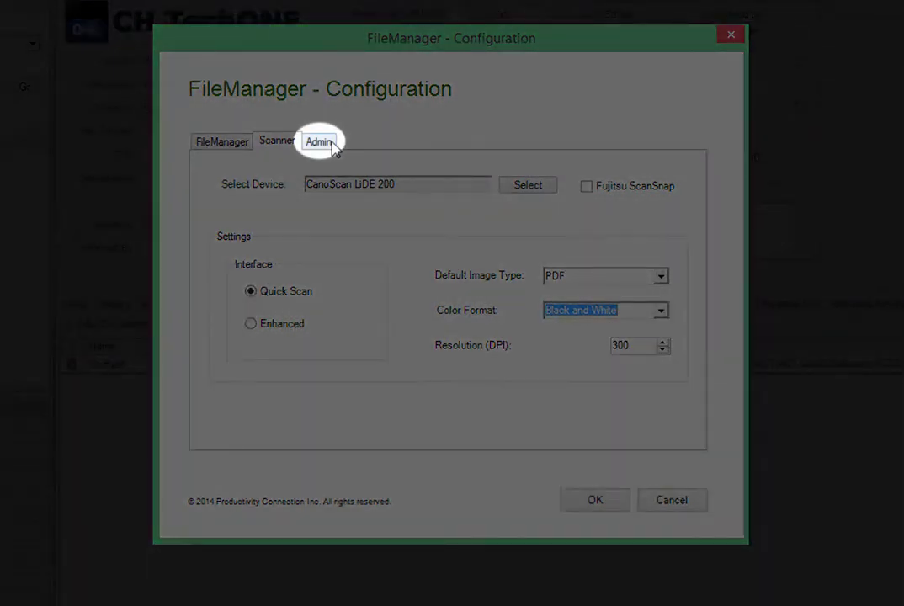
- Set the default folder location for documents to S:\Existing File Structure\Customer documents in FileManager's admin settings
{"action": "left_click", "coordinate": [334, 148]}
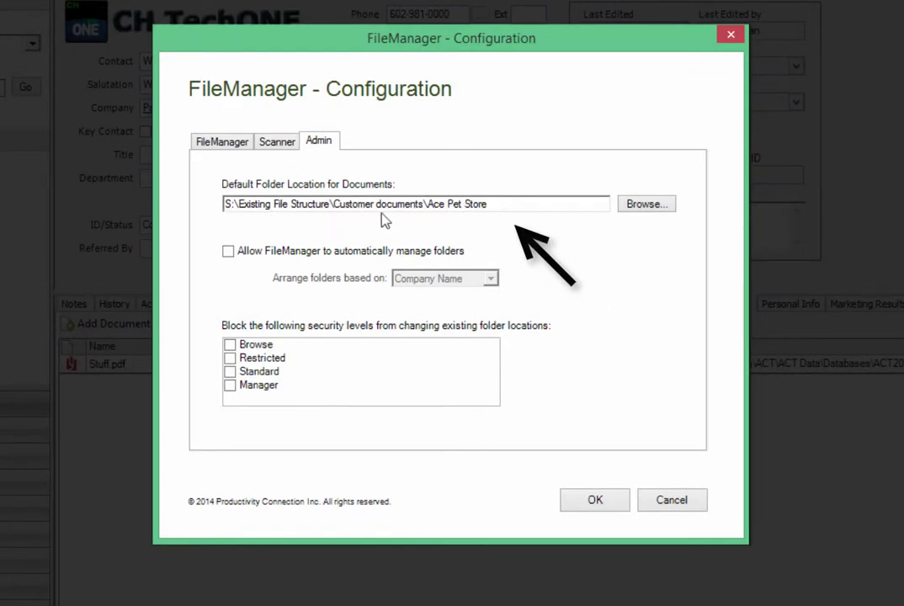
{"action": "left_click", "coordinate": [661, 207]}
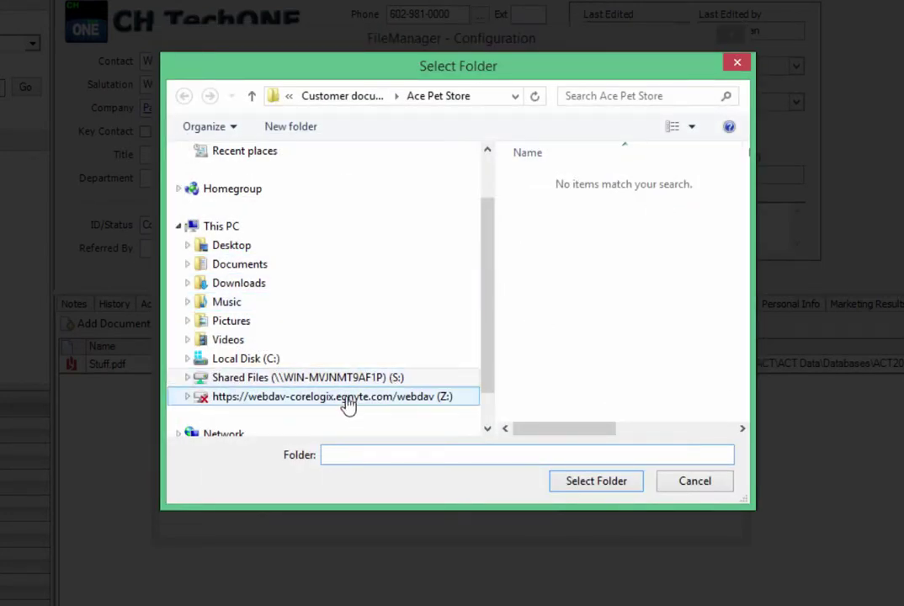
{"action": "left_click", "coordinate": [294, 383]}
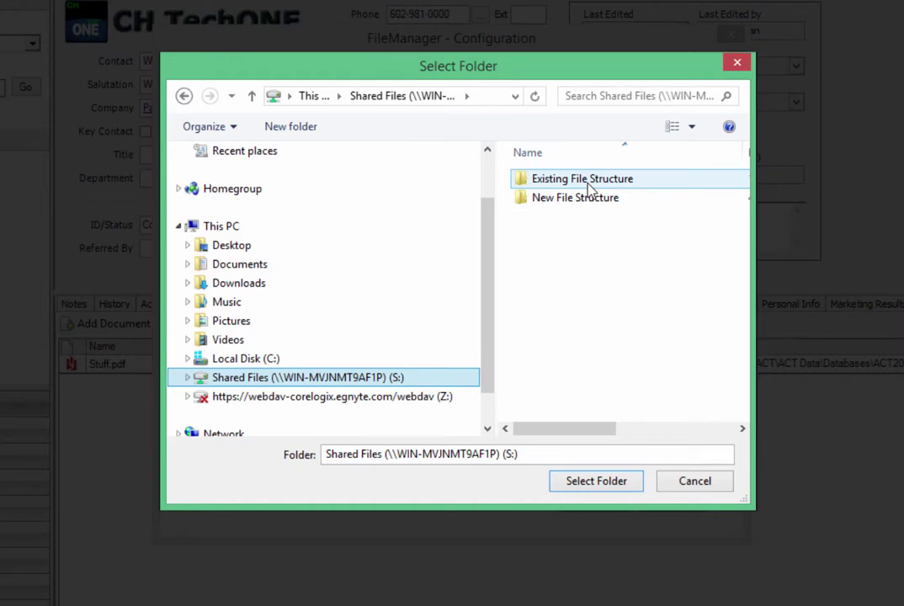
{"action": "double_click", "coordinate": [589, 187]}
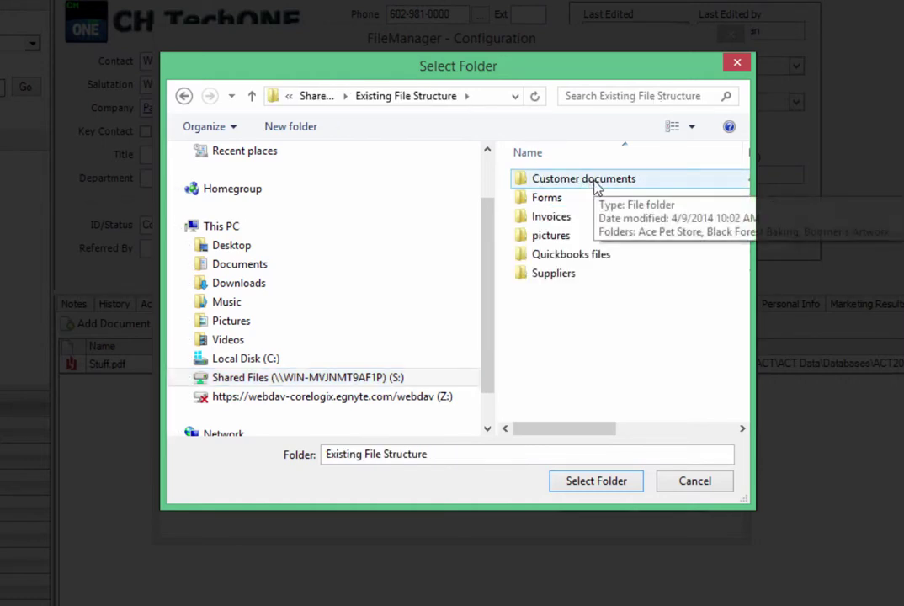
{"action": "double_click", "coordinate": [597, 184]}
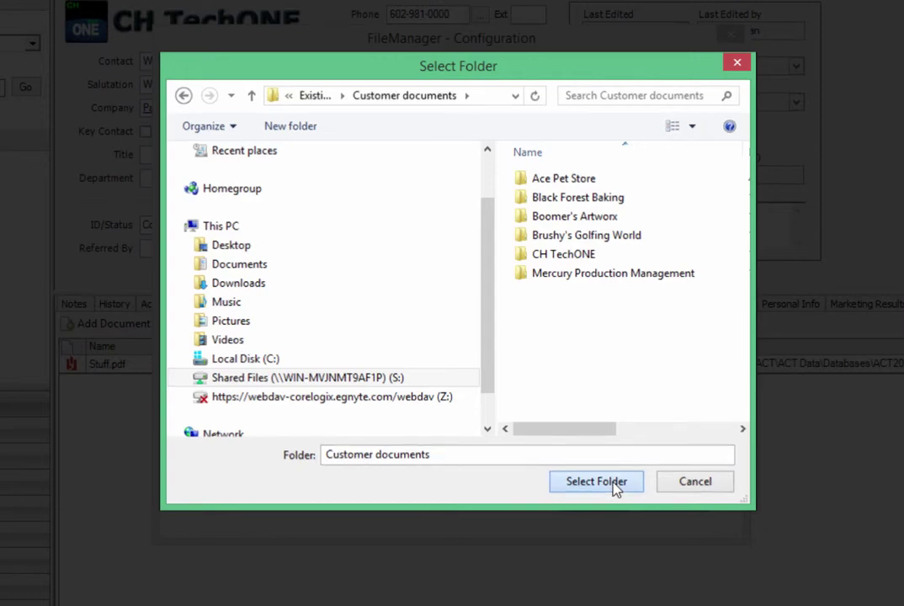
{"action": "left_click", "coordinate": [615, 485]}
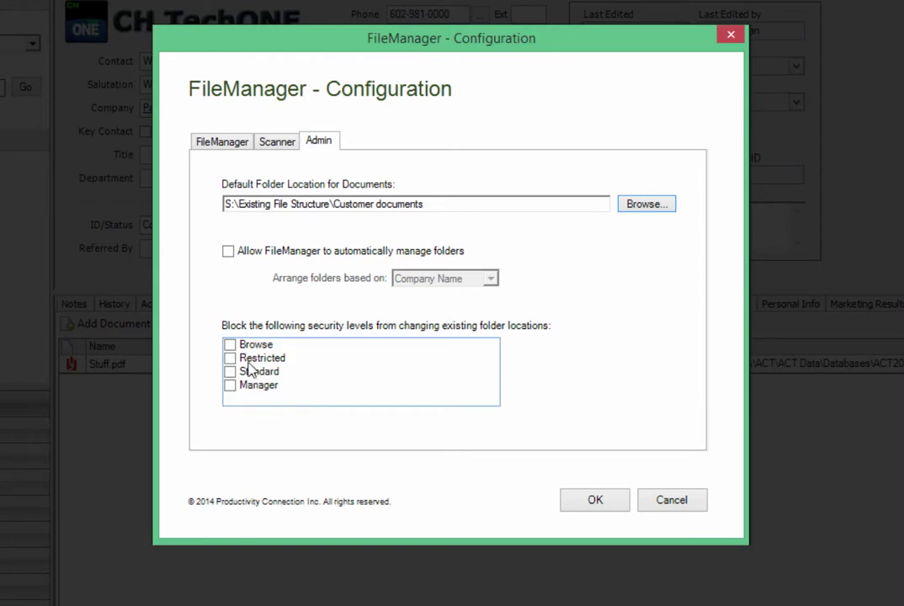
- Check the contact's current folder location, return to the admin settings, and cancel the configuration
{"action": "left_click", "coordinate": [225, 145]}
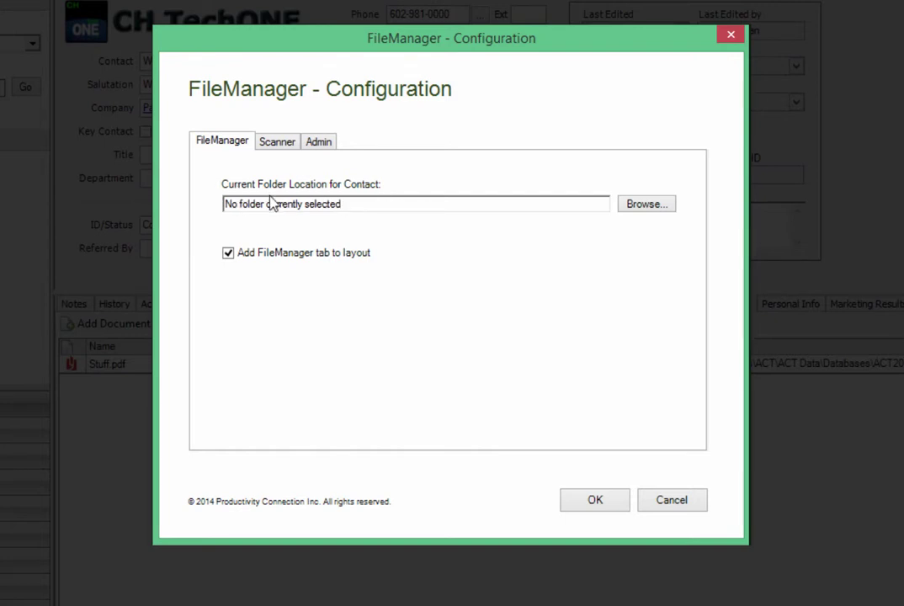
{"action": "left_click", "coordinate": [320, 143]}
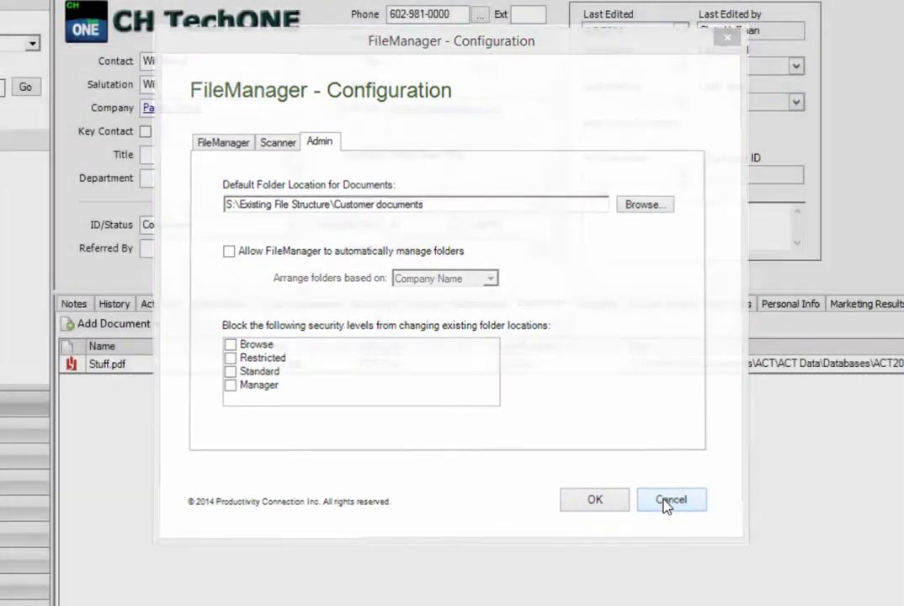
{"action": "left_click", "coordinate": [667, 503]}
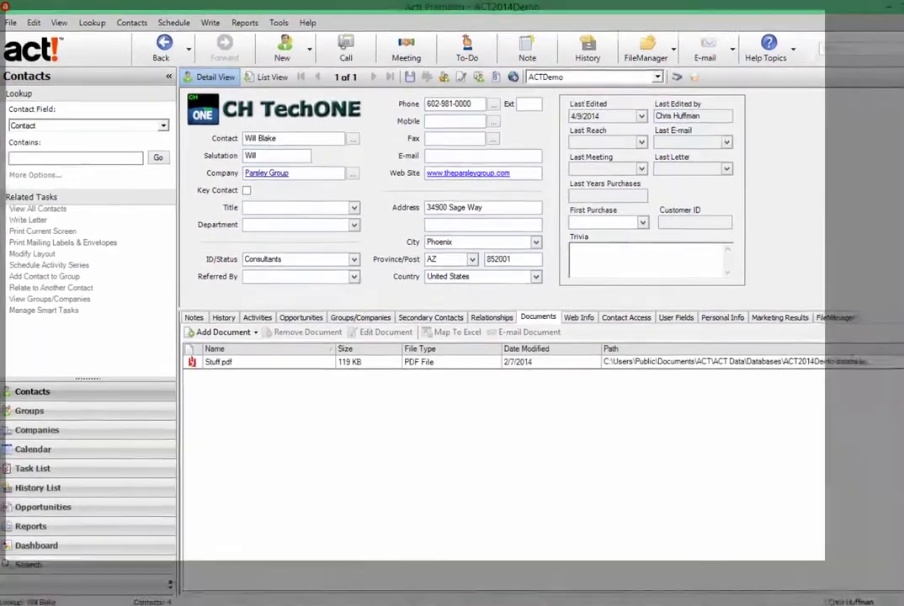
- Switch to File Explorer and view the Customer documents folder inside Existing File Structure on the Shared Files (S:) drive
{"action": "key", "text": "super+e"}
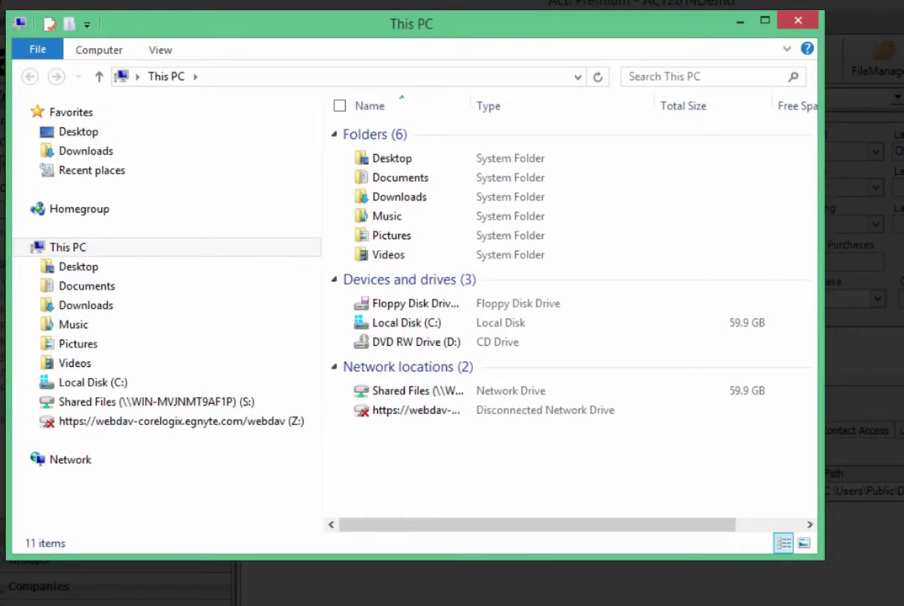
{"action": "left_click", "coordinate": [221, 403]}
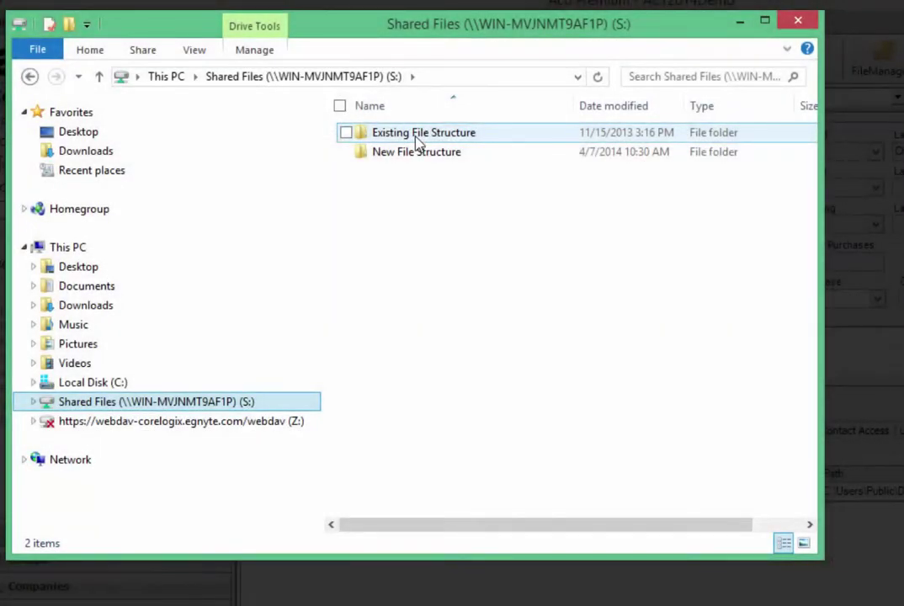
{"action": "left_click", "coordinate": [414, 136]}
{"action": "double_click", "coordinate": [418, 139]}
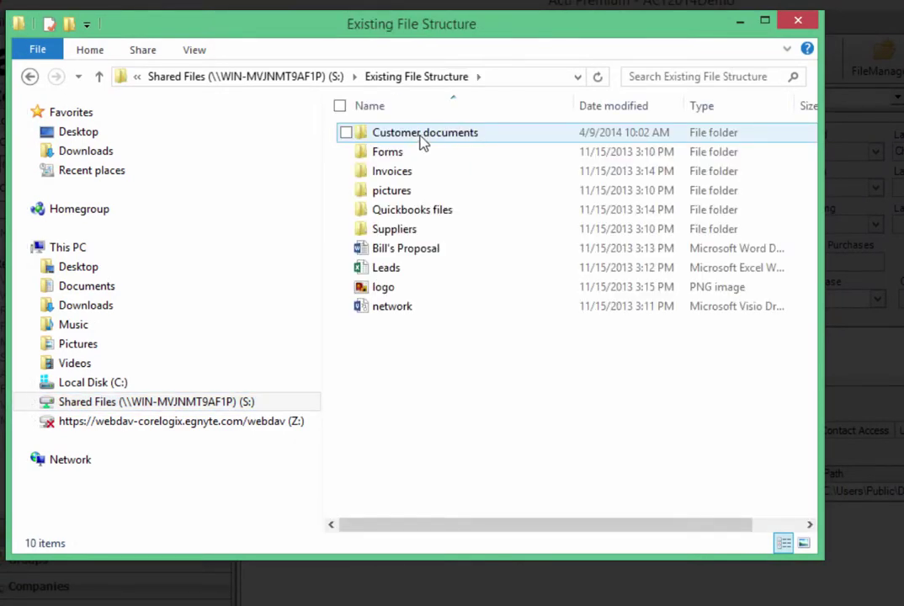
{"action": "double_click", "coordinate": [423, 139]}
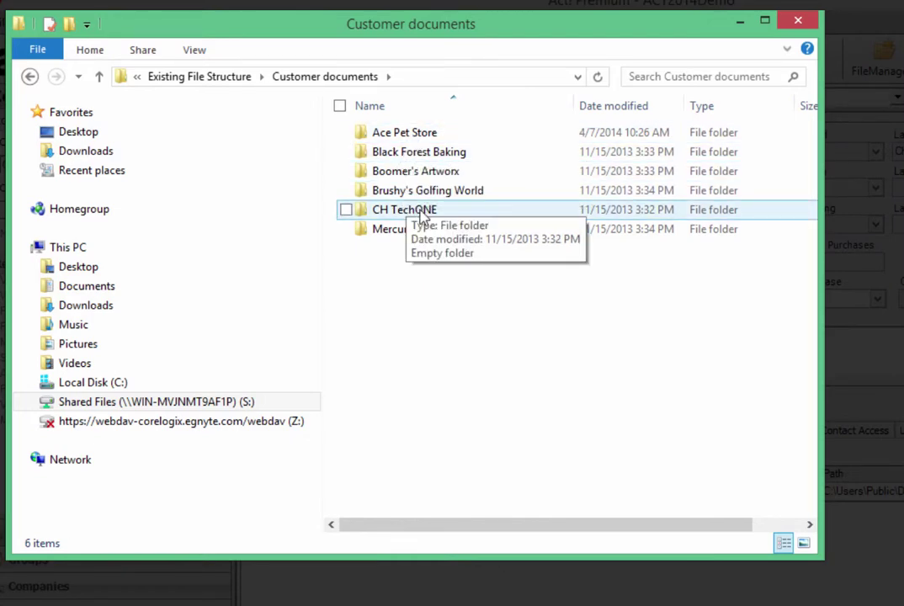
- Examine folder B under New File Structure\Operations\Customer-Vendor Files on the S: drive, and close File Explorer
{"action": "left_click", "coordinate": [30, 77]}
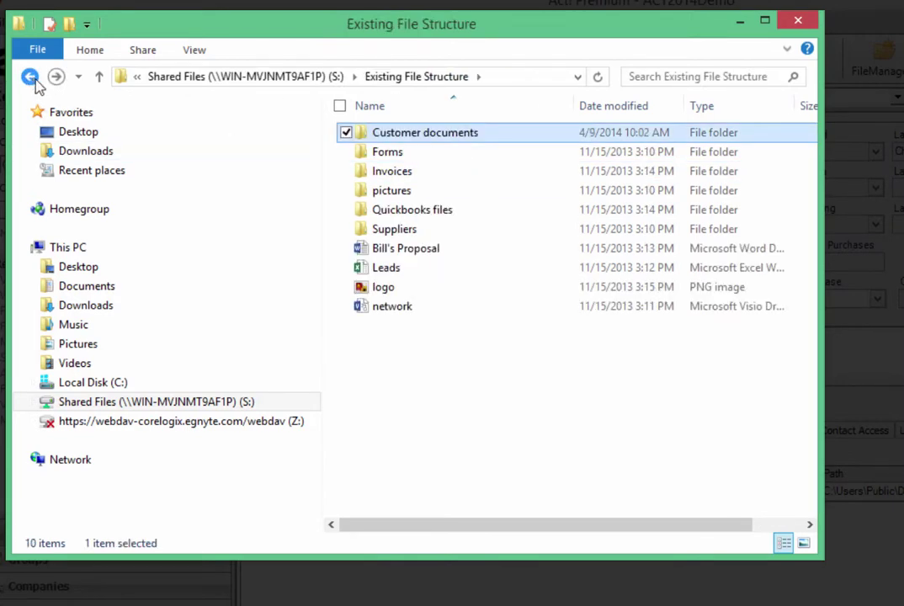
{"action": "left_click", "coordinate": [235, 403]}
{"action": "double_click", "coordinate": [432, 154]}
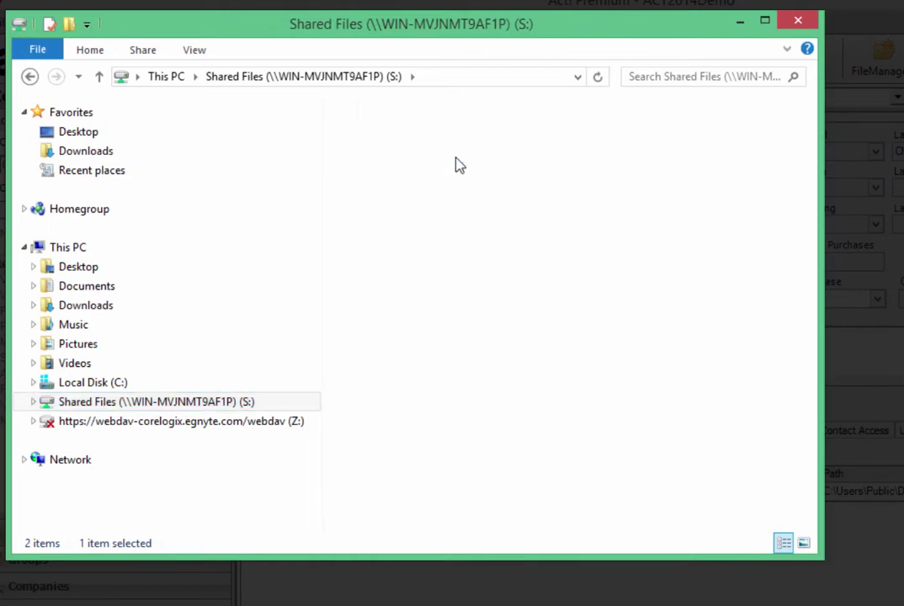
{"action": "double_click", "coordinate": [414, 195]}
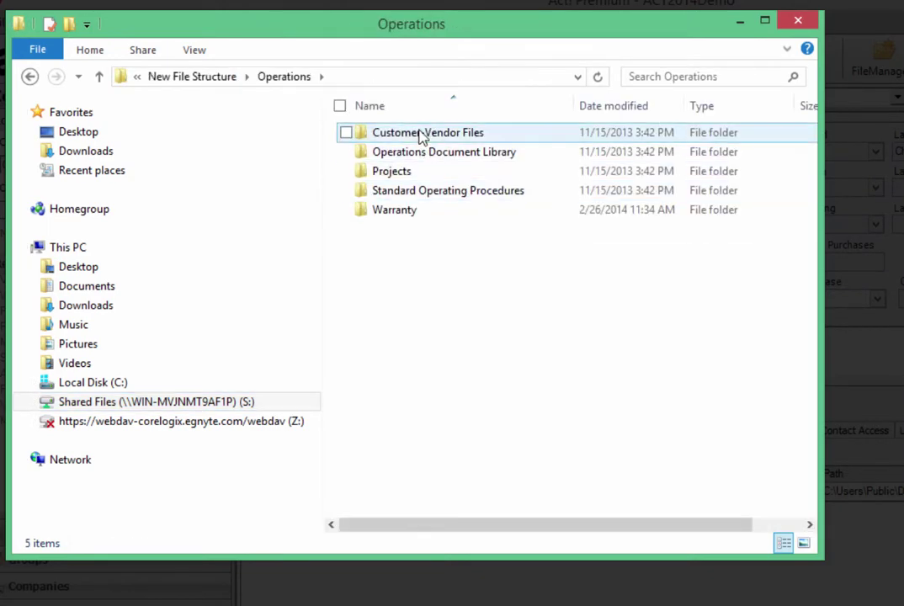
{"action": "double_click", "coordinate": [419, 134]}
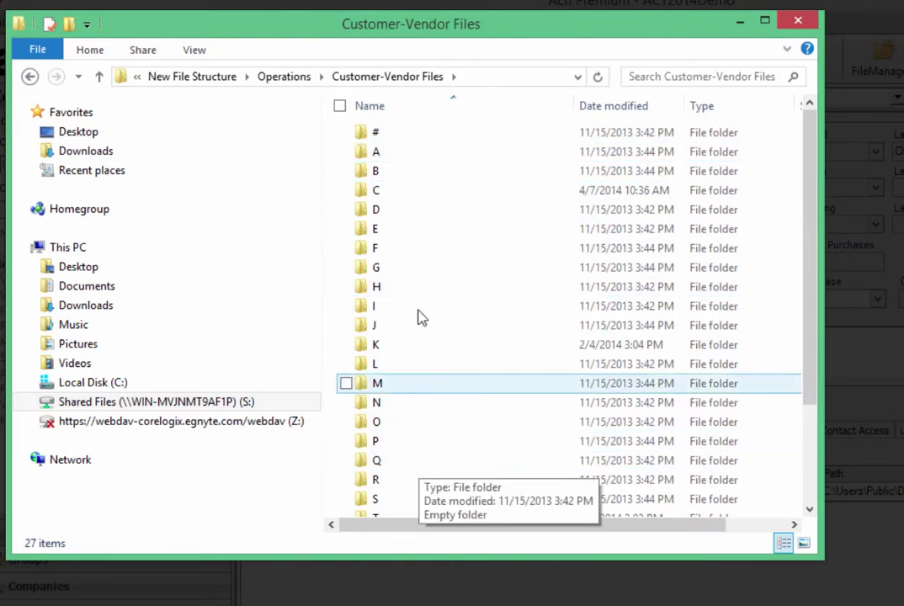
{"action": "double_click", "coordinate": [389, 177]}
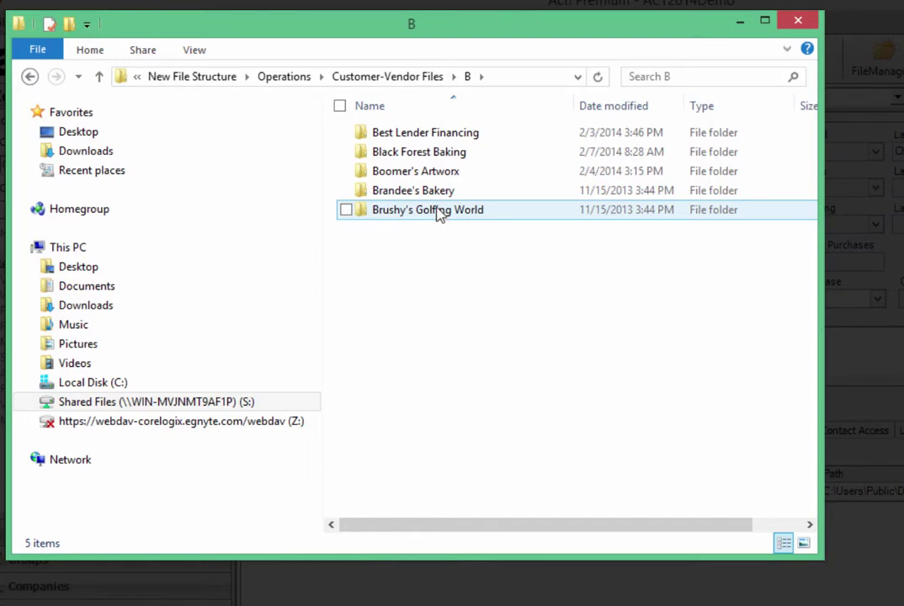
{"action": "left_click", "coordinate": [30, 78]}
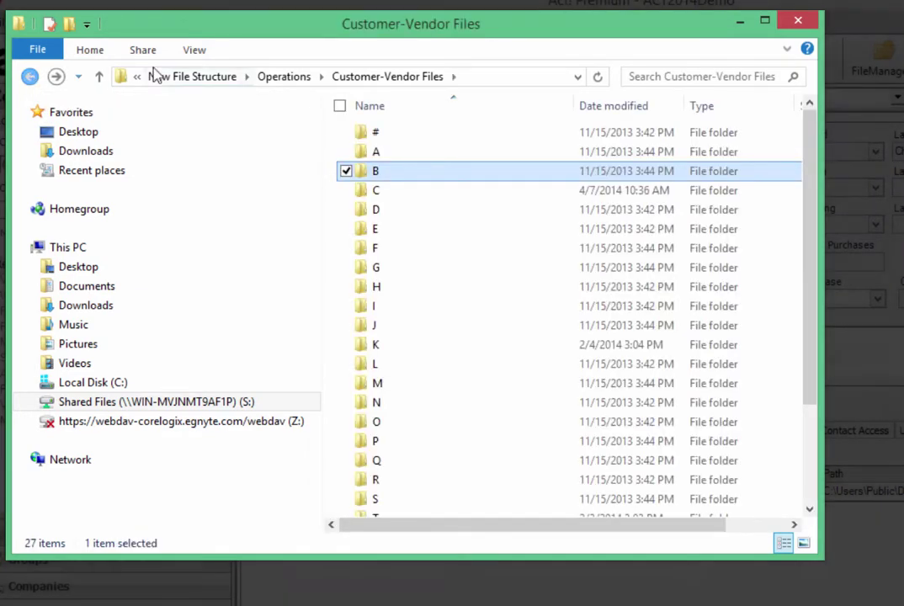
{"action": "left_click", "coordinate": [799, 20]}
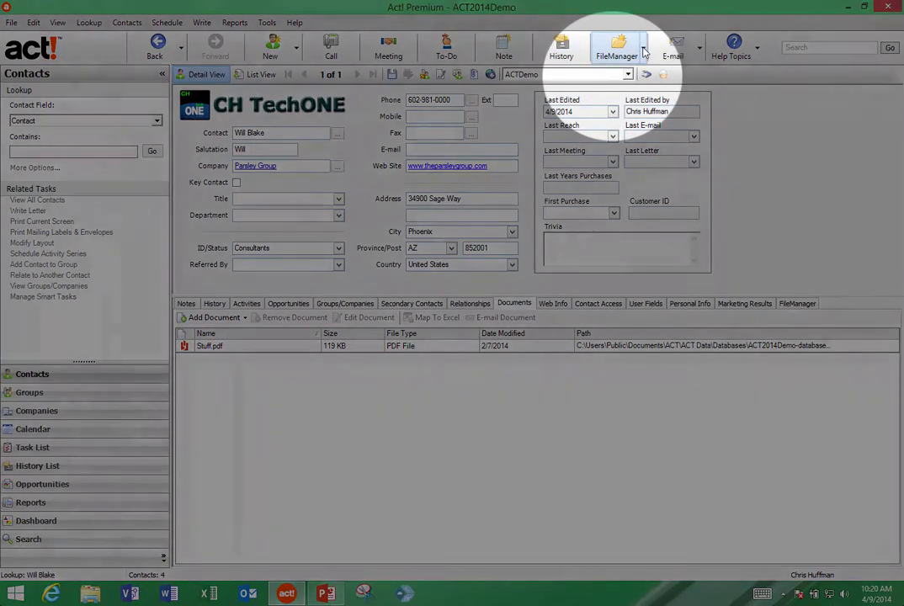
- Open the FileManager setup, review the admin settings for folder locations, and cancel without changes
{"action": "left_click", "coordinate": [643, 53]}
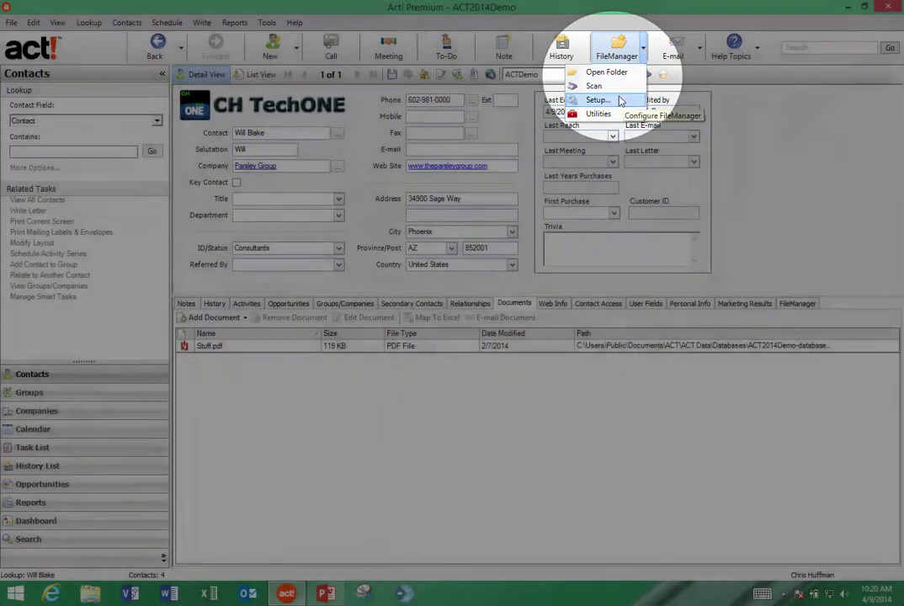
{"action": "left_click", "coordinate": [620, 101]}
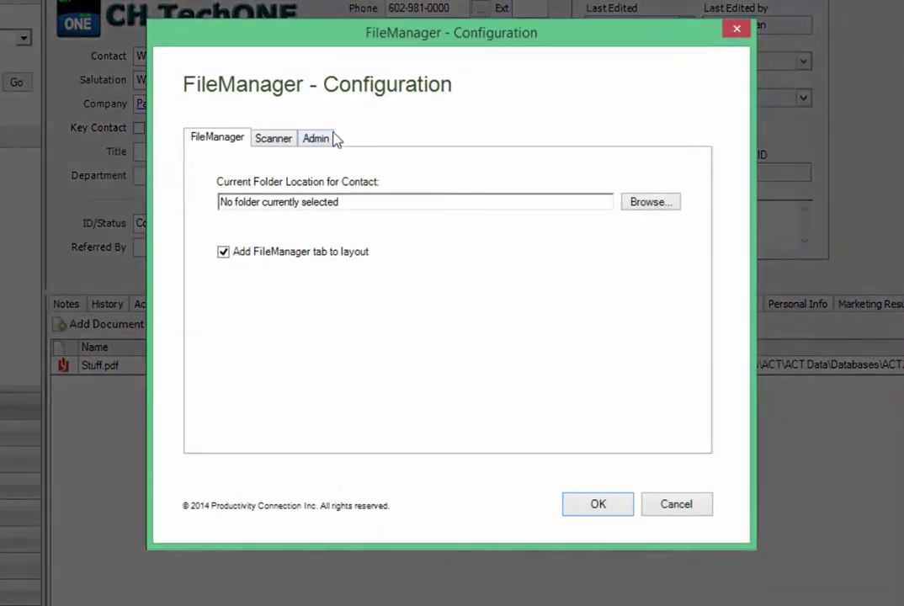
{"action": "left_click", "coordinate": [329, 137]}
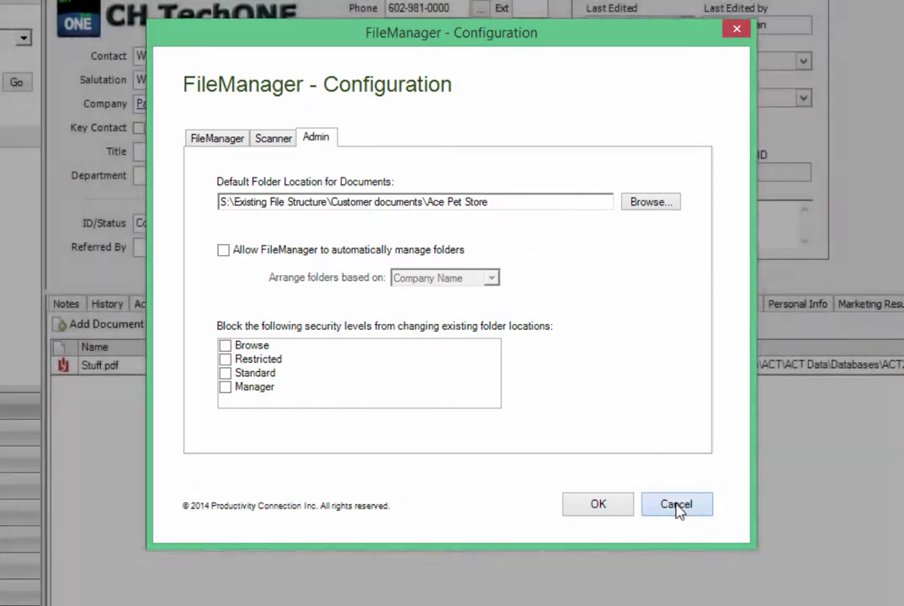
{"action": "left_click", "coordinate": [677, 506]}
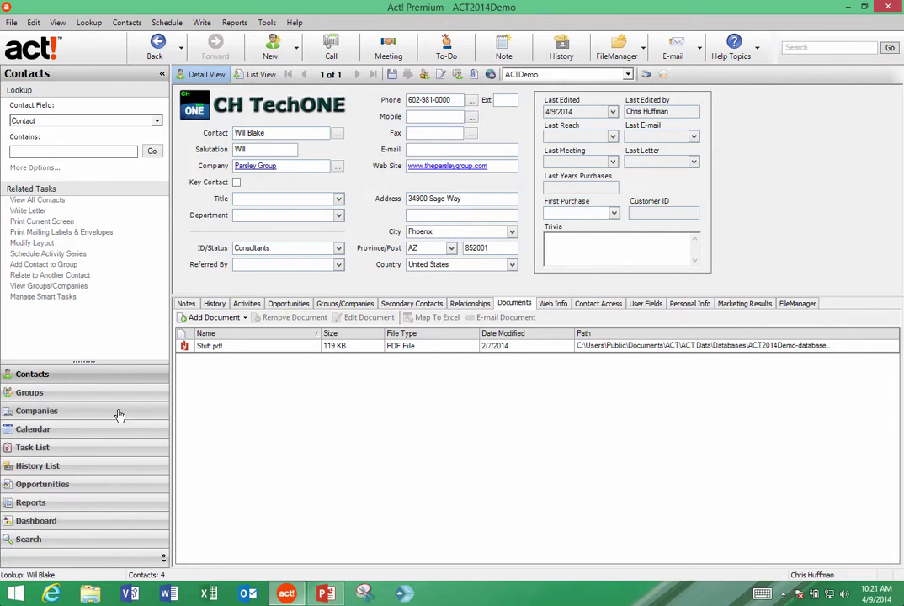
- Link the Black Forest Baking company record to its existing folder in Customer documents, and update its linked contacts with that location
{"action": "left_click", "coordinate": [74, 412]}
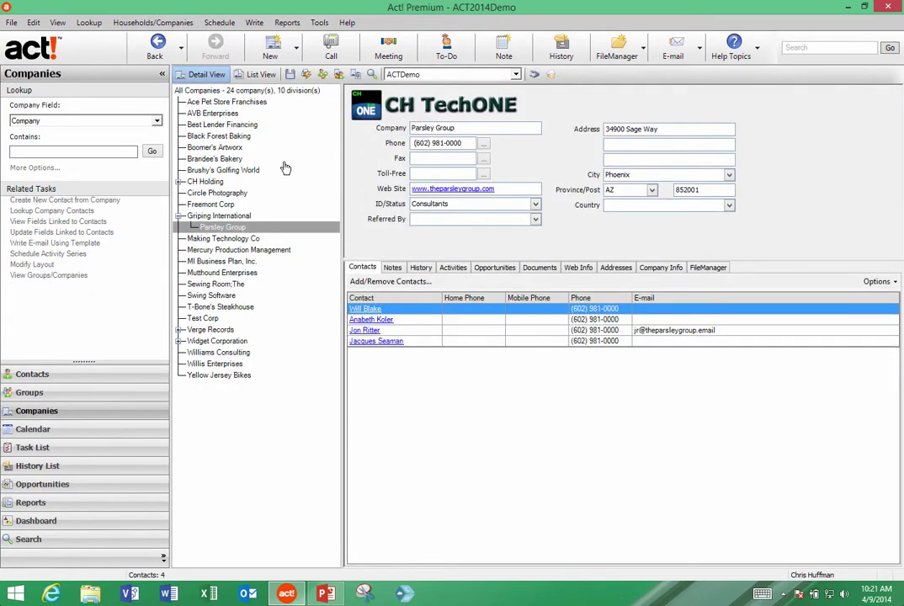
{"action": "left_click", "coordinate": [229, 136]}
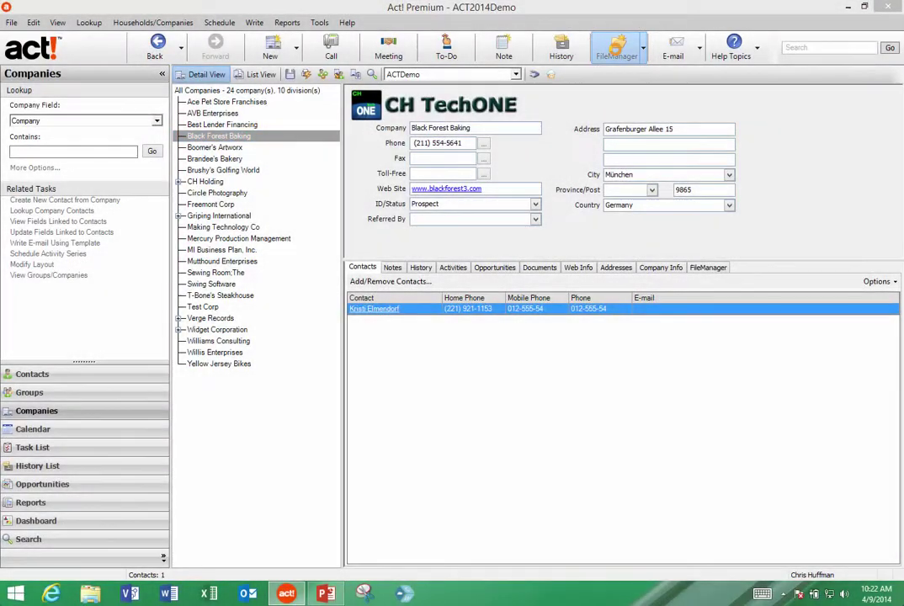
{"action": "left_click", "coordinate": [617, 53]}
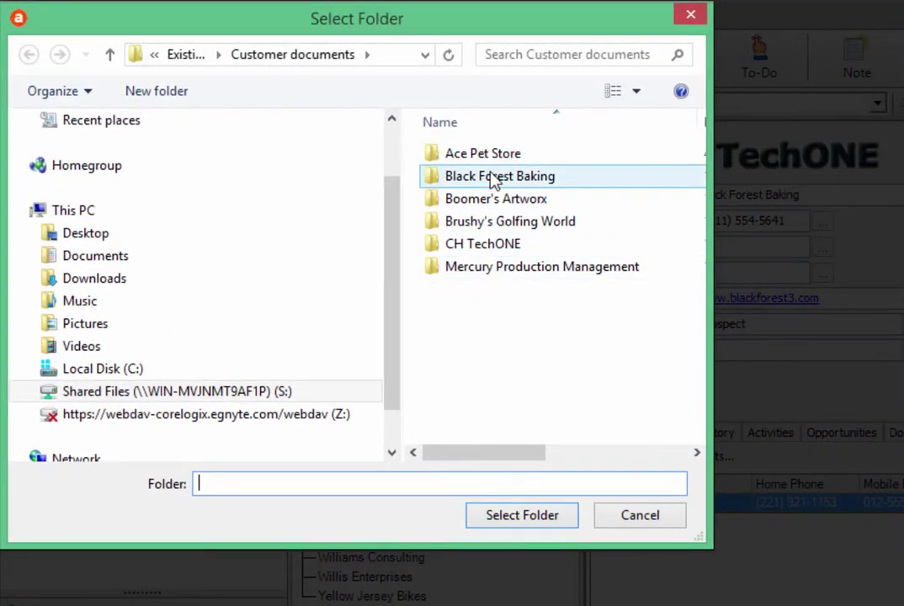
{"action": "left_click", "coordinate": [495, 178]}
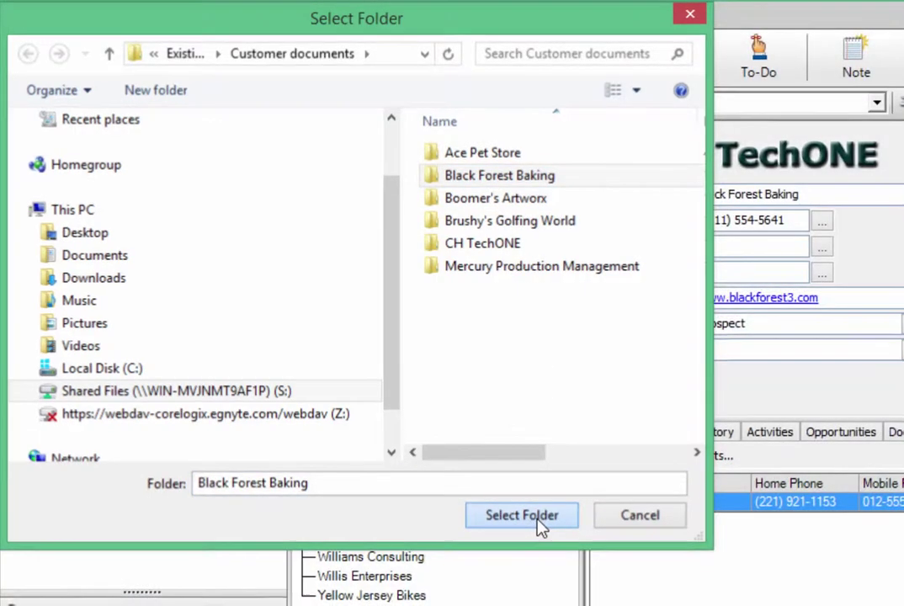
{"action": "left_click", "coordinate": [537, 522]}
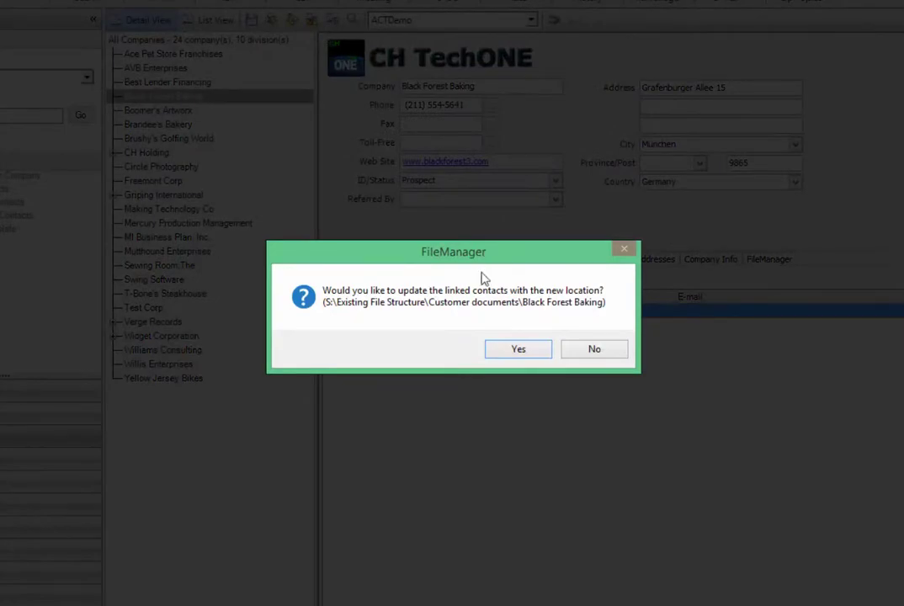
{"action": "left_click_drag", "start_coordinate": [539, 258], "coordinate": [819, 181]}
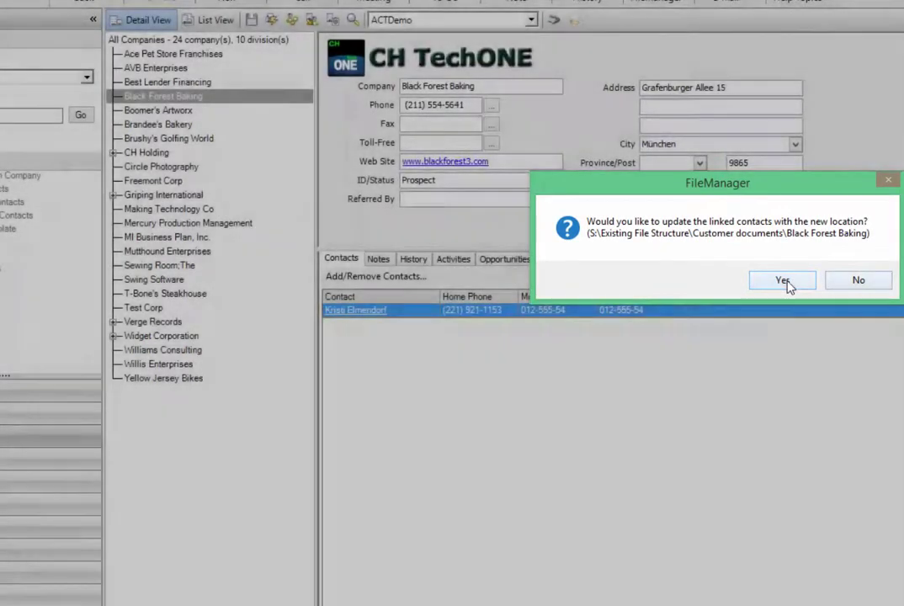
{"action": "left_click", "coordinate": [787, 283]}
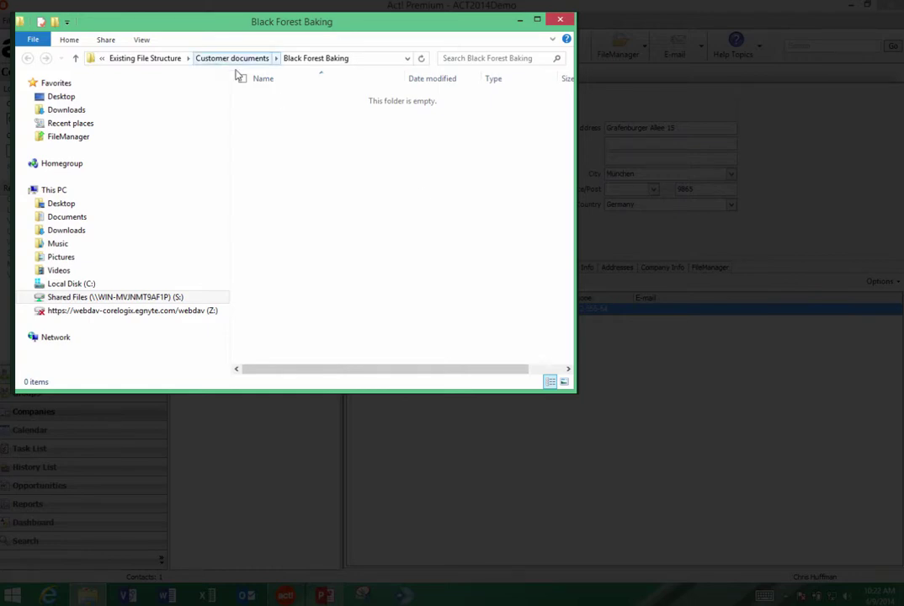
- View the parent Existing File Structure folder, return to the Black Forest Baking folder, and close its window
{"action": "left_click", "coordinate": [165, 62]}
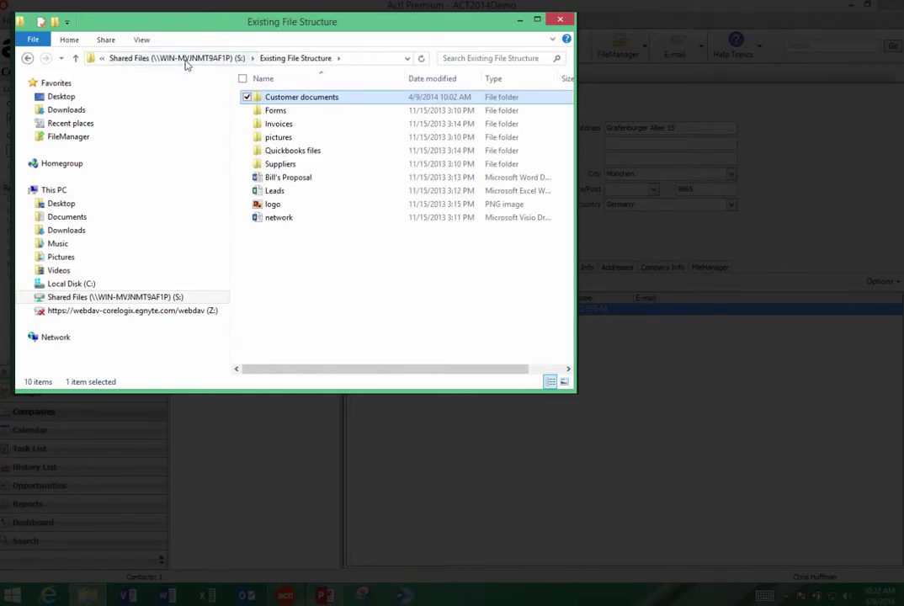
{"action": "left_click", "coordinate": [27, 58]}
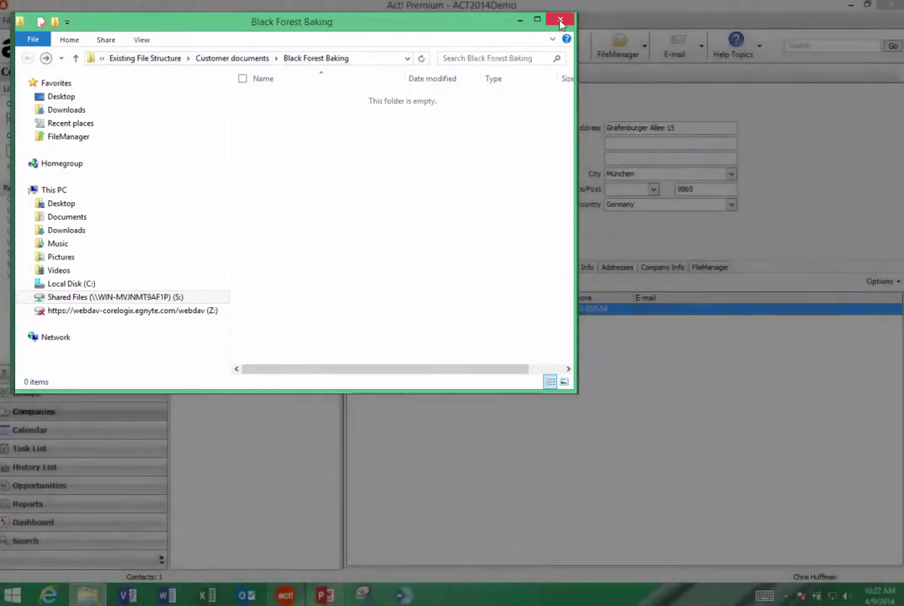
{"action": "left_click", "coordinate": [559, 18]}
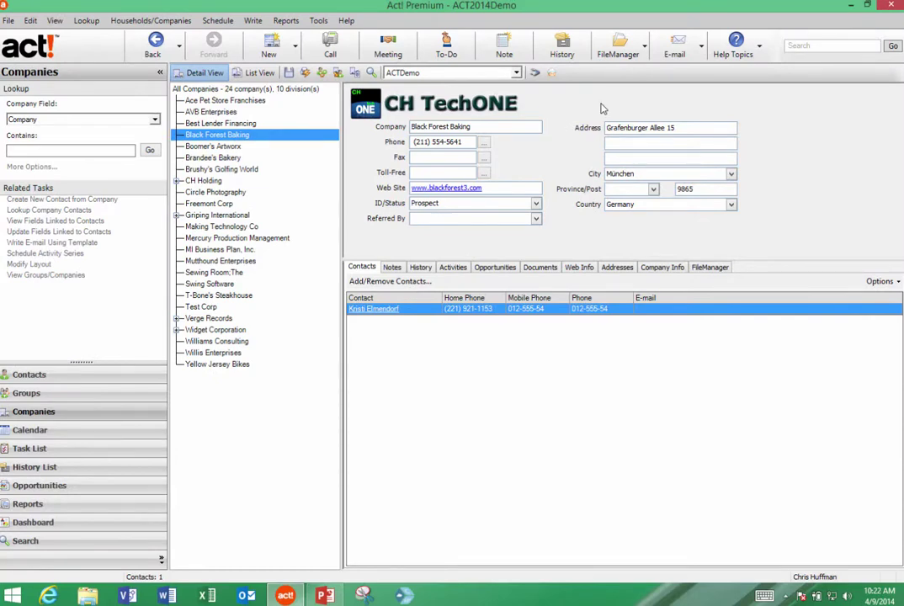
- Allow FileManager to automatically manage folders by Company Name, and generate the folder for Boomer's Artworx with its linked contacts updated
{"action": "left_click", "coordinate": [215, 147]}
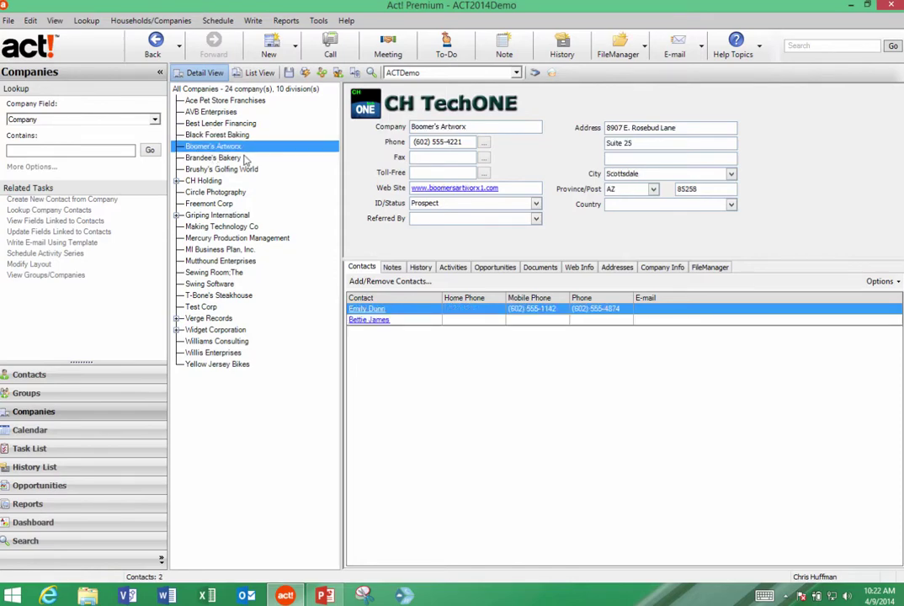
{"action": "left_click", "coordinate": [644, 49]}
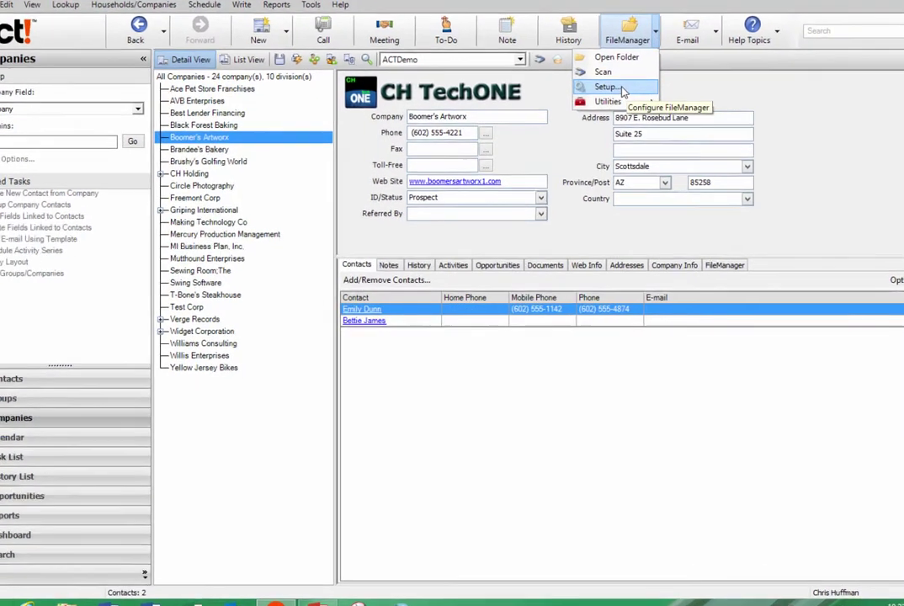
{"action": "left_click", "coordinate": [605, 87]}
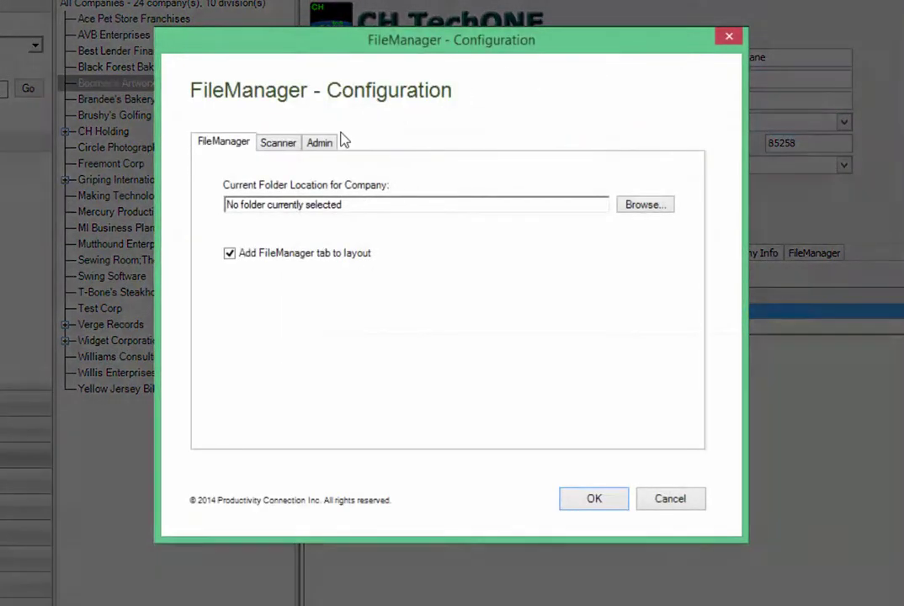
{"action": "left_click", "coordinate": [322, 142]}
{"action": "left_click", "coordinate": [230, 253]}
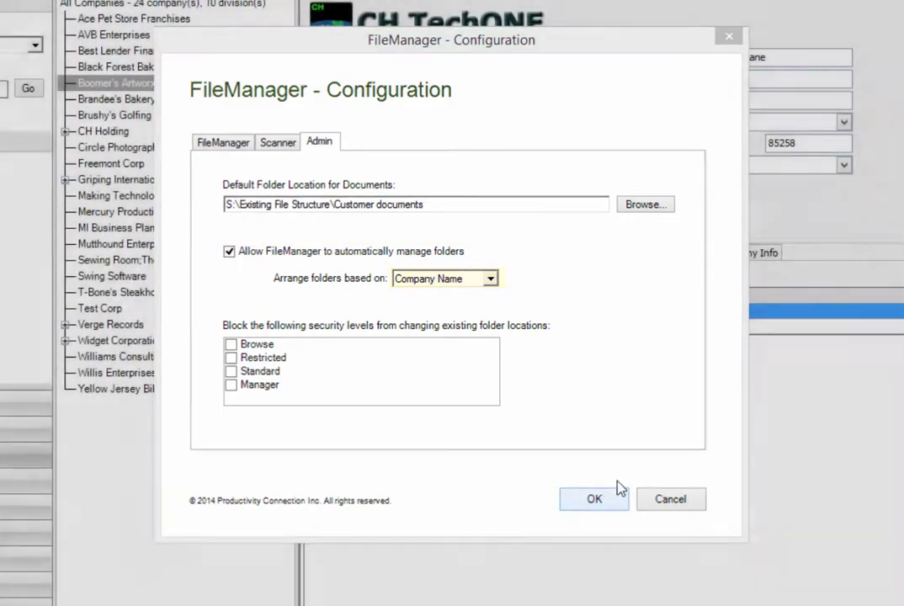
{"action": "left_click", "coordinate": [614, 497]}
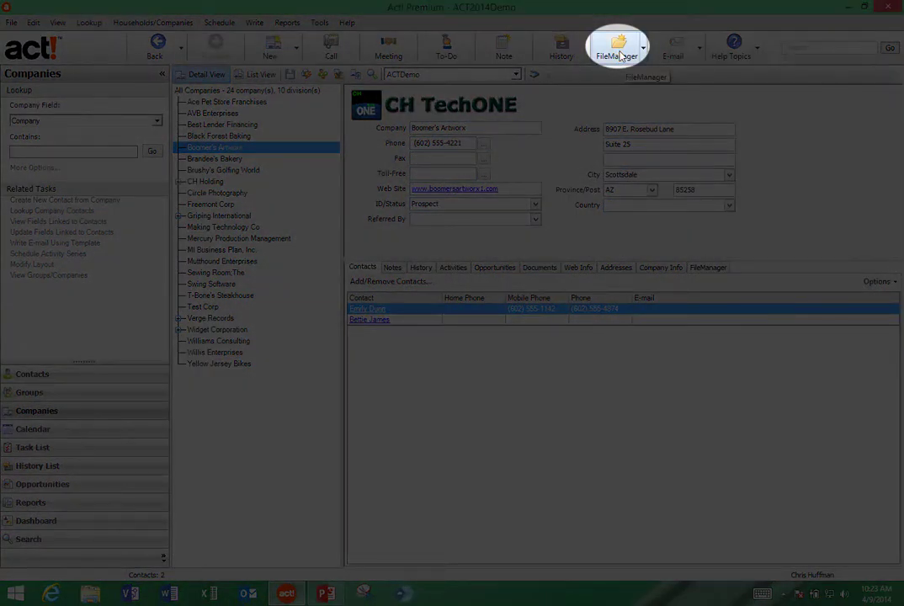
{"action": "left_click", "coordinate": [619, 52]}
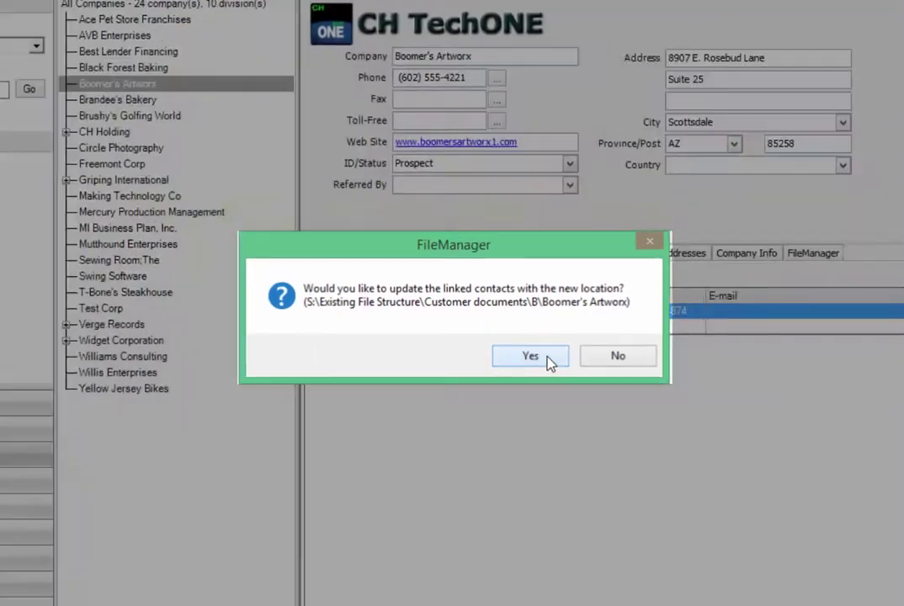
{"action": "left_click", "coordinate": [546, 360]}
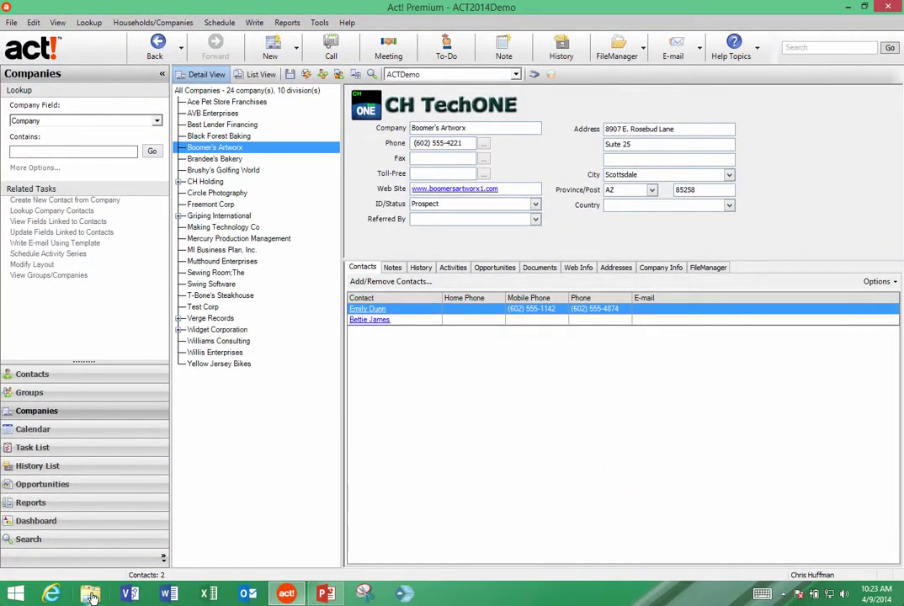
- Switch to File Explorer, examine folder B in Existing File Structure\Customer documents on the S: drive, and leave File Explorer
{"action": "left_click", "coordinate": [92, 596]}
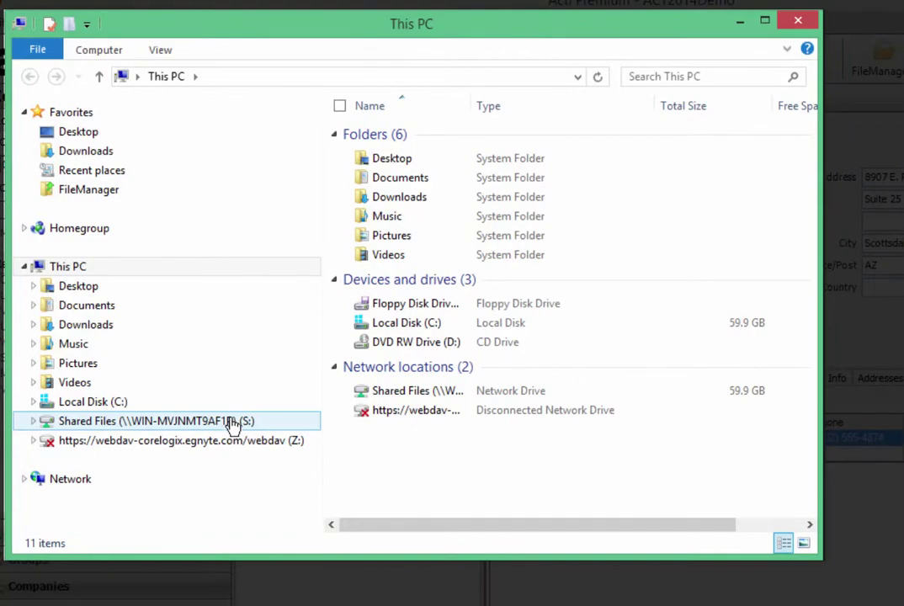
{"action": "left_click", "coordinate": [228, 414]}
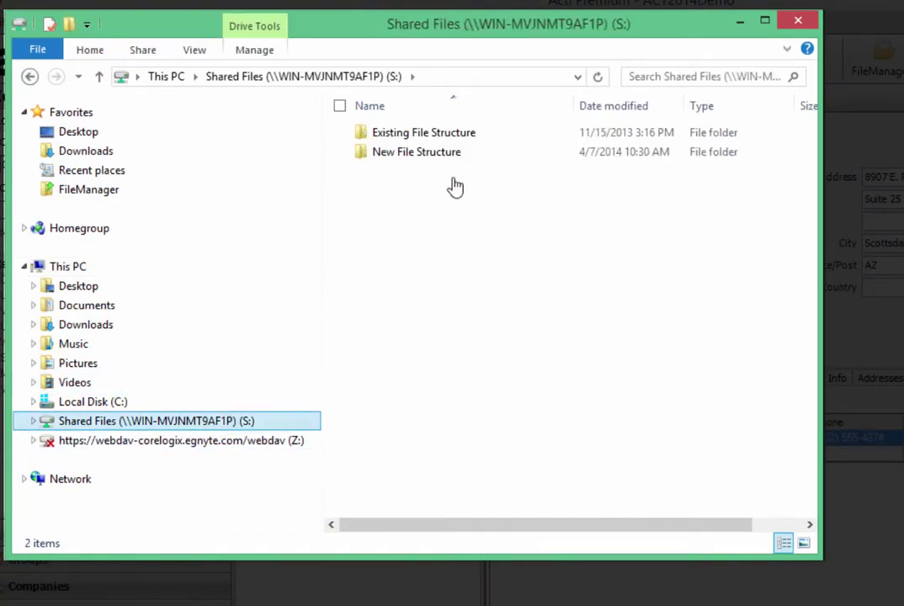
{"action": "double_click", "coordinate": [438, 138]}
{"action": "double_click", "coordinate": [451, 138]}
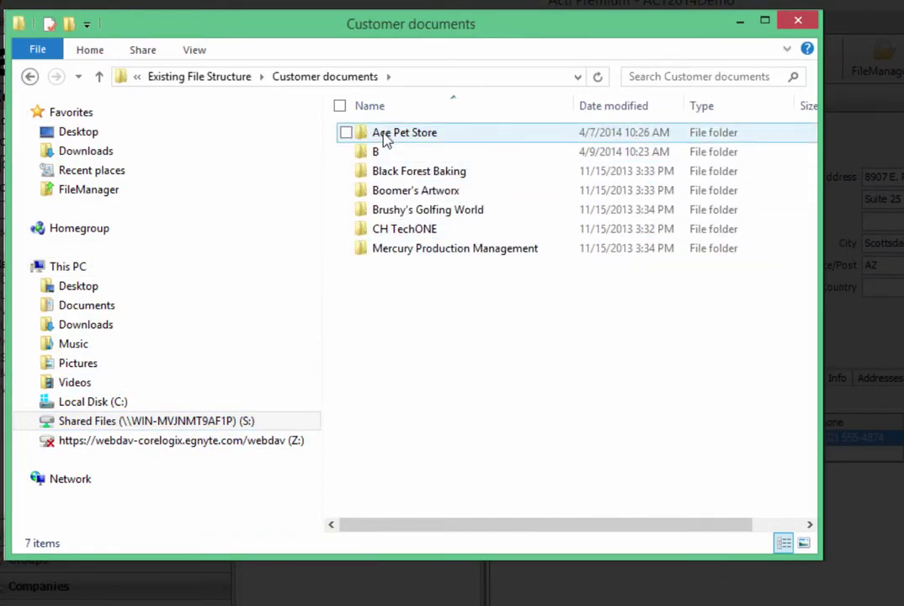
{"action": "double_click", "coordinate": [380, 153]}
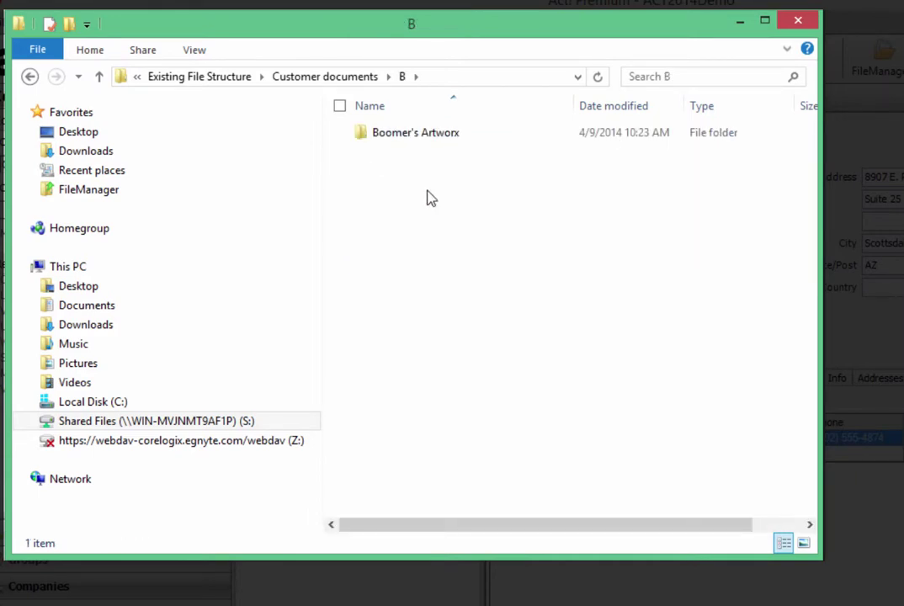
{"action": "left_click", "coordinate": [29, 77]}
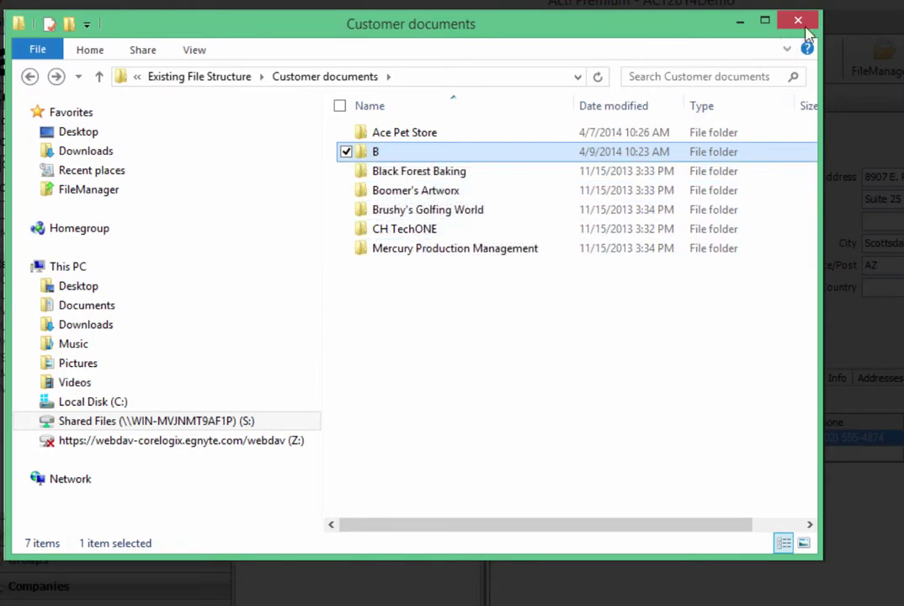
{"action": "left_click", "coordinate": [731, 23]}
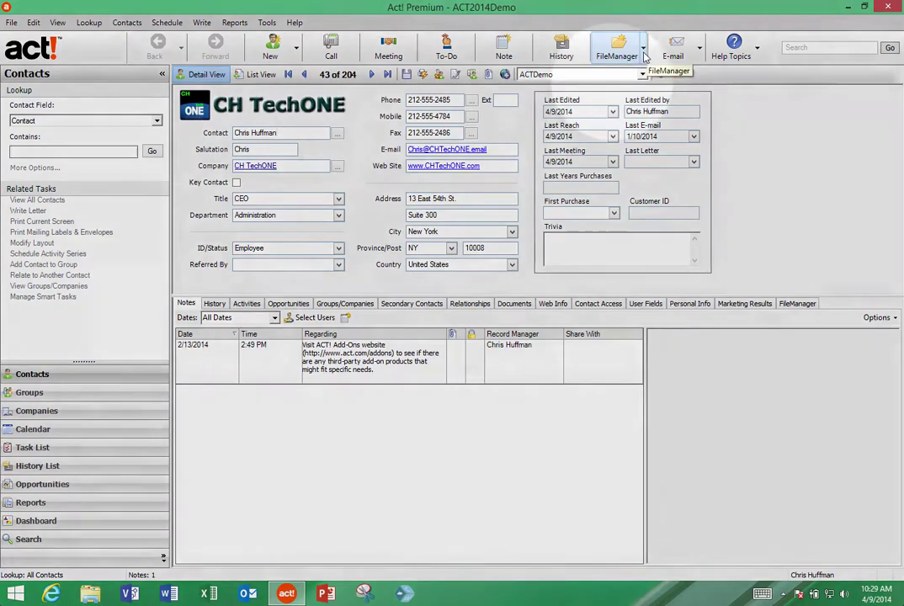
- Review the default document folder and folder management options in FileManager's admin settings, and cancel the configuration
{"action": "left_click", "coordinate": [644, 52]}
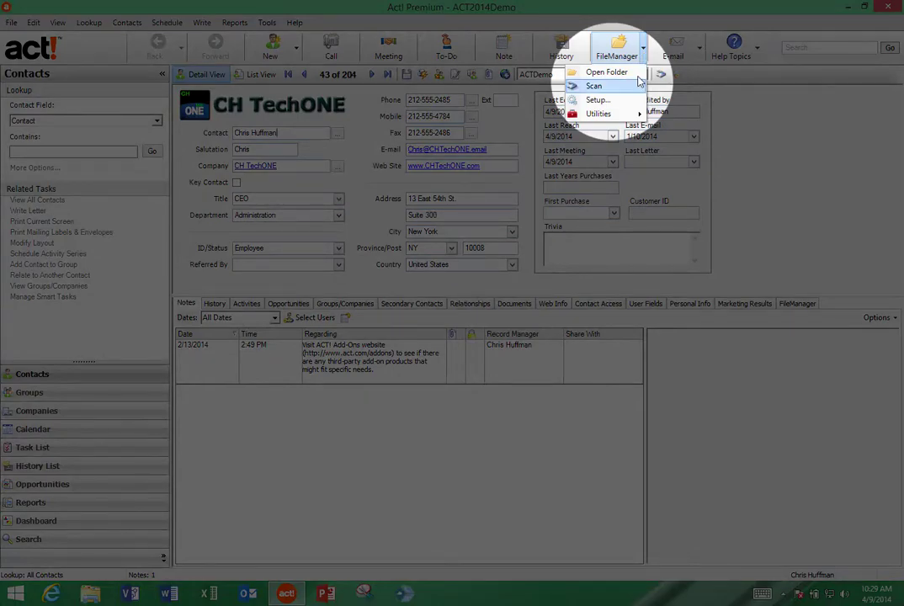
{"action": "left_click", "coordinate": [623, 100]}
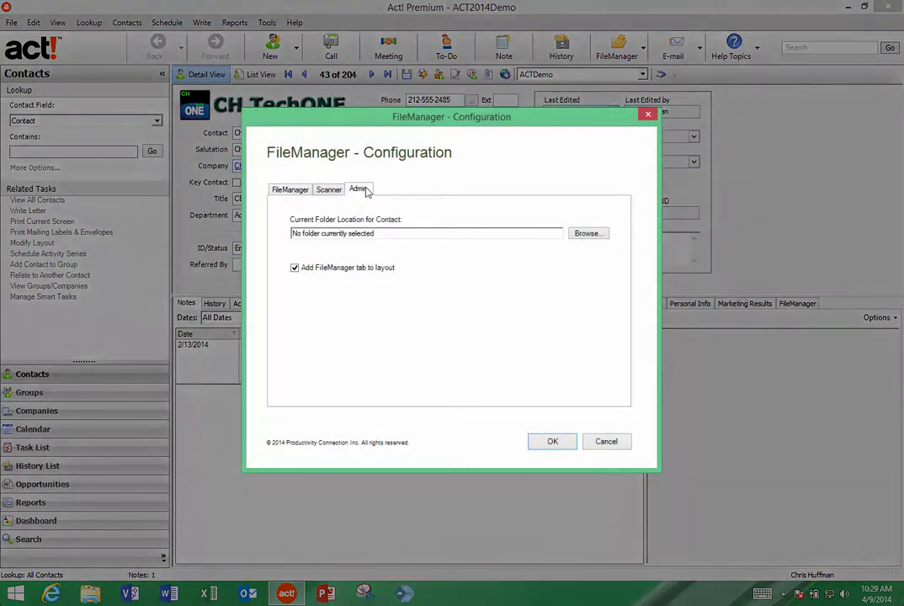
{"action": "left_click", "coordinate": [366, 192]}
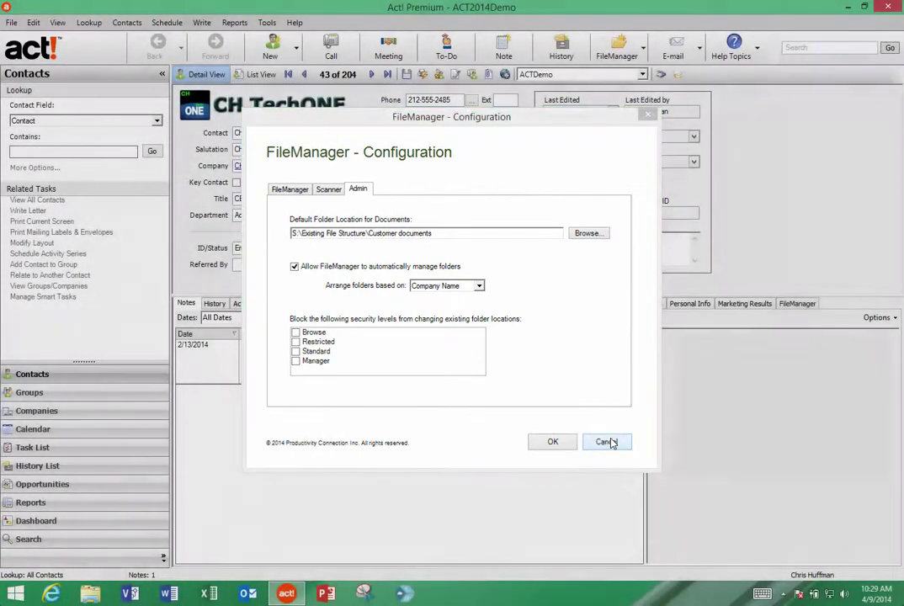
{"action": "left_click", "coordinate": [607, 441]}
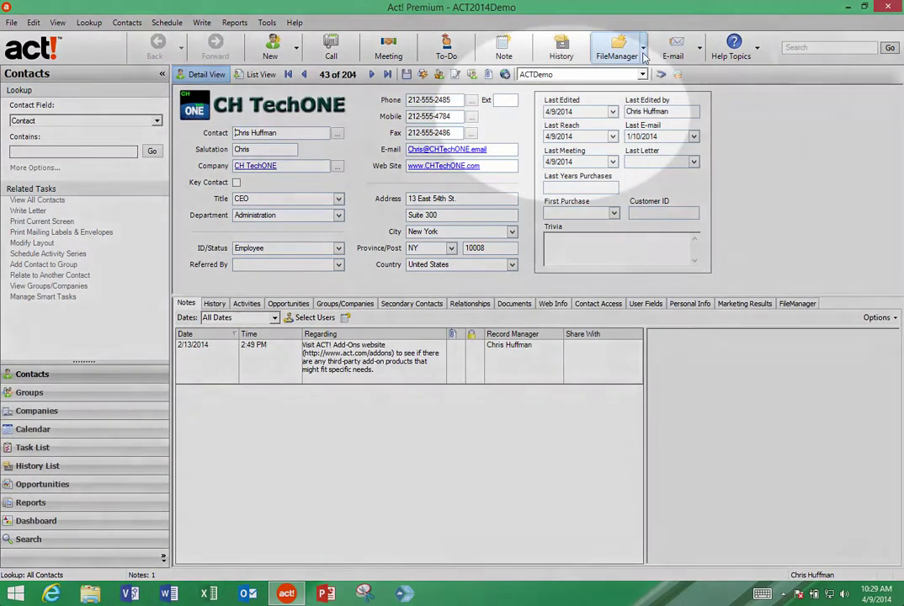
- Create a FileManager filing structure in the New File Structure folder on the Shared Files (S:) drive
{"action": "left_click", "coordinate": [643, 49]}
{"action": "mouse_move", "coordinate": [622, 119]}
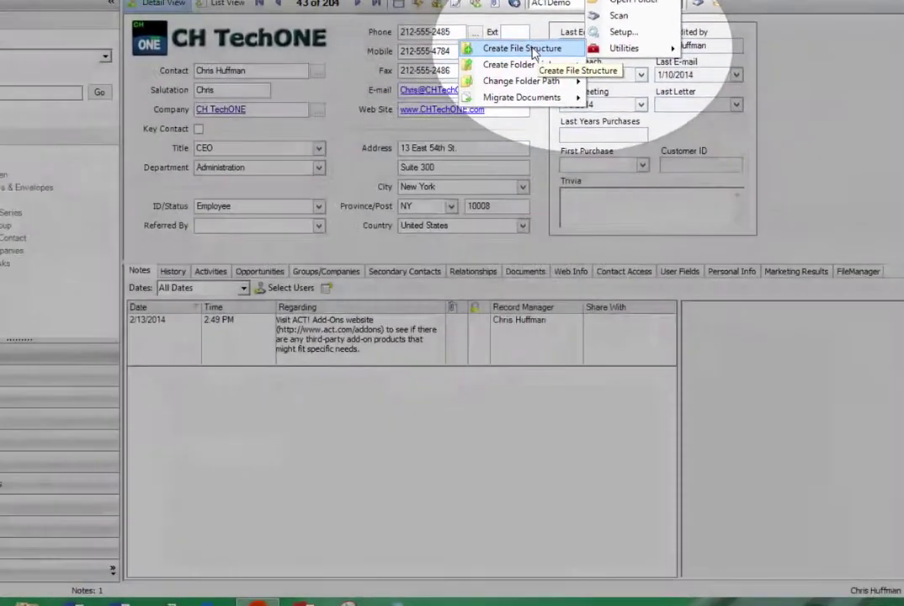
{"action": "left_click", "coordinate": [515, 114]}
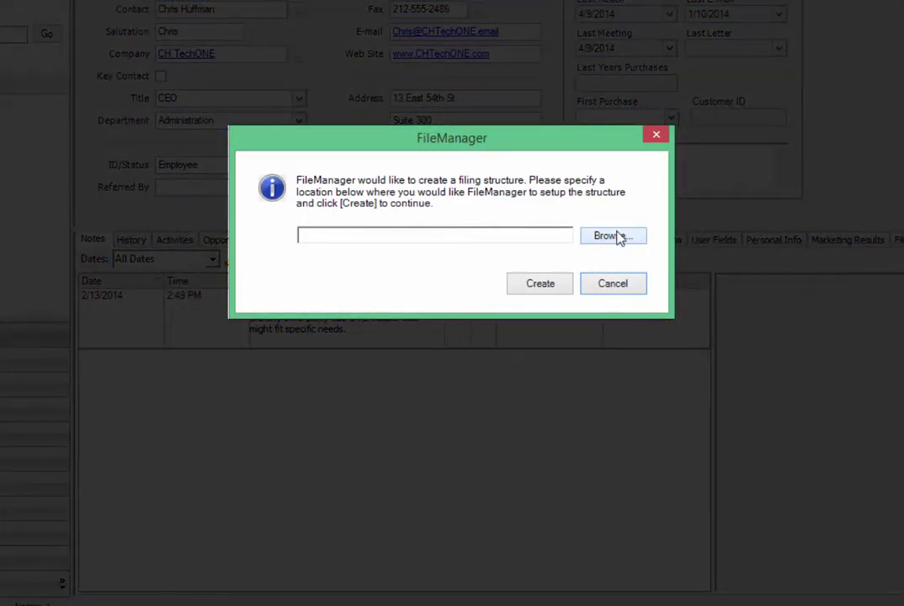
{"action": "left_click", "coordinate": [616, 236]}
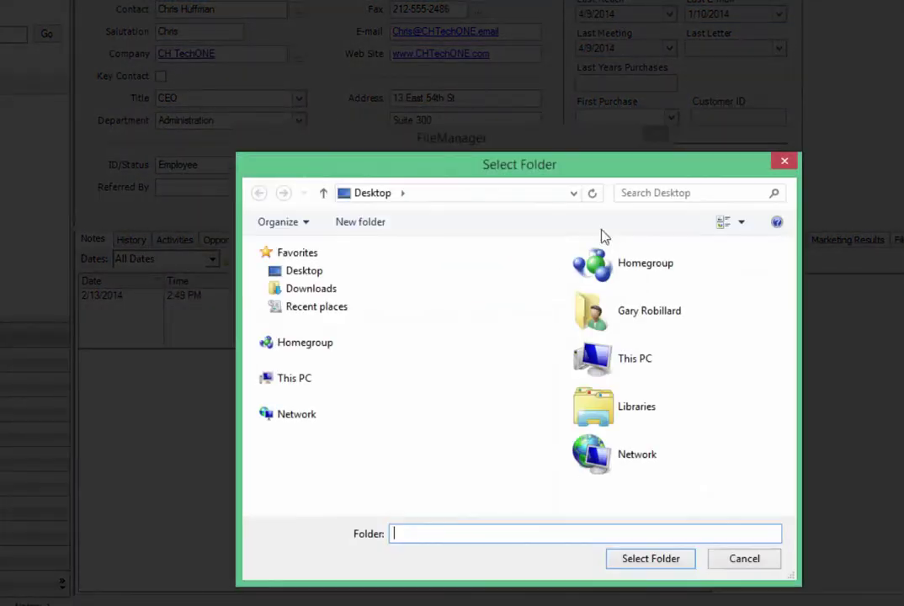
{"action": "left_click_drag", "start_coordinate": [547, 377], "coordinate": [496, 444]}
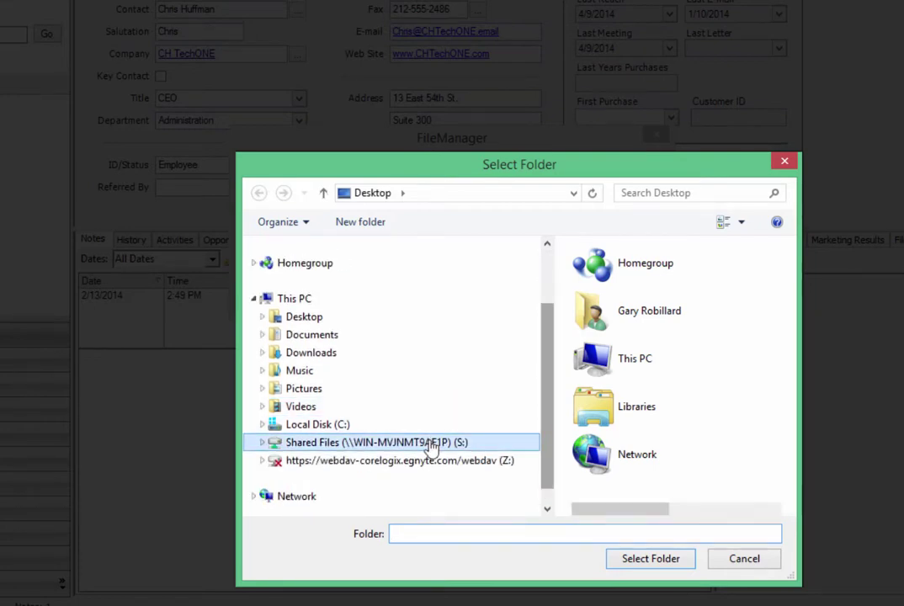
{"action": "left_click", "coordinate": [428, 441]}
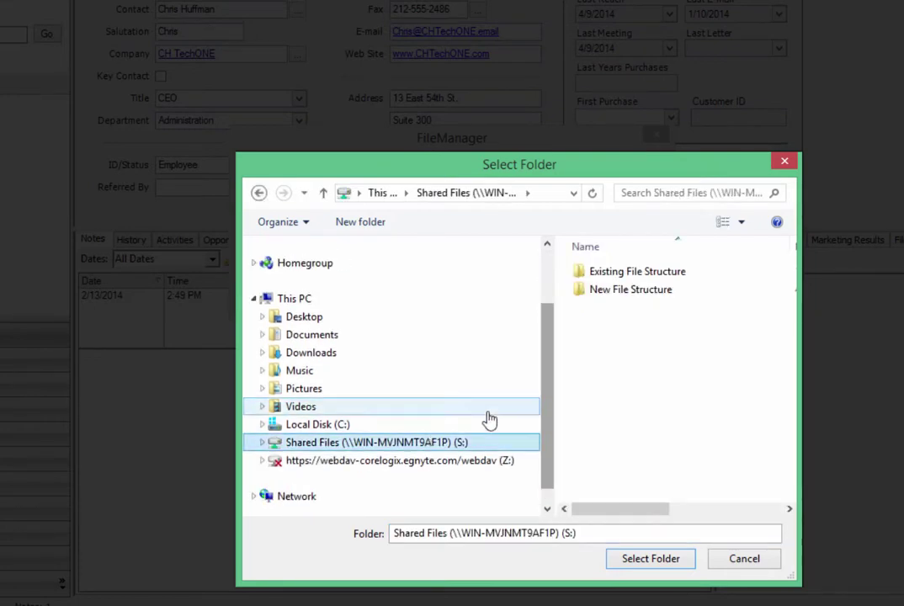
{"action": "double_click", "coordinate": [644, 301]}
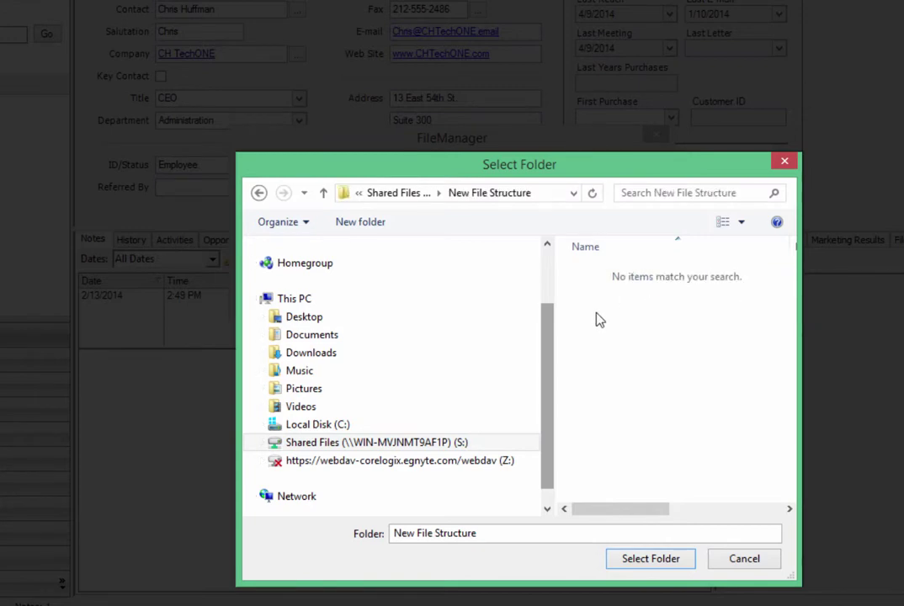
{"action": "left_click", "coordinate": [653, 559]}
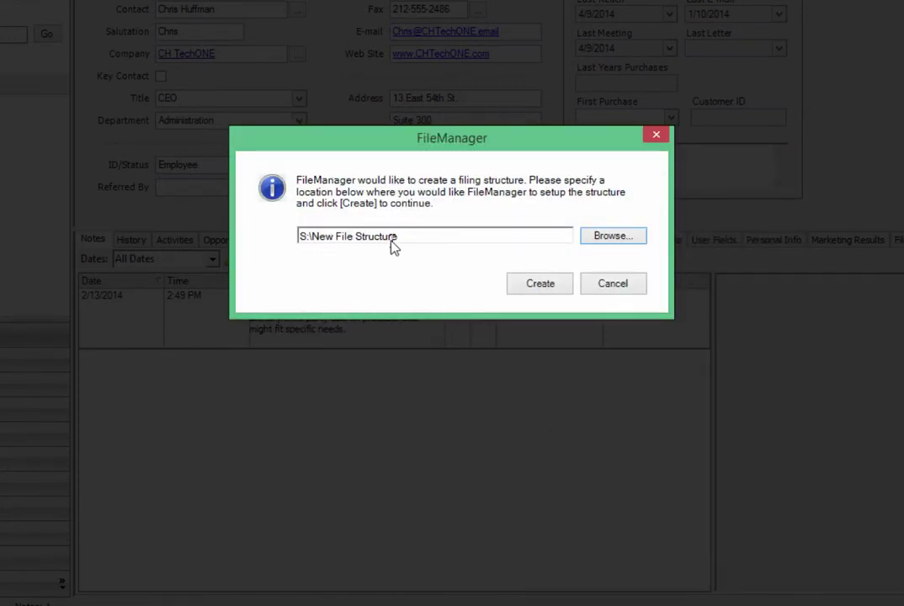
{"action": "left_click", "coordinate": [540, 284]}
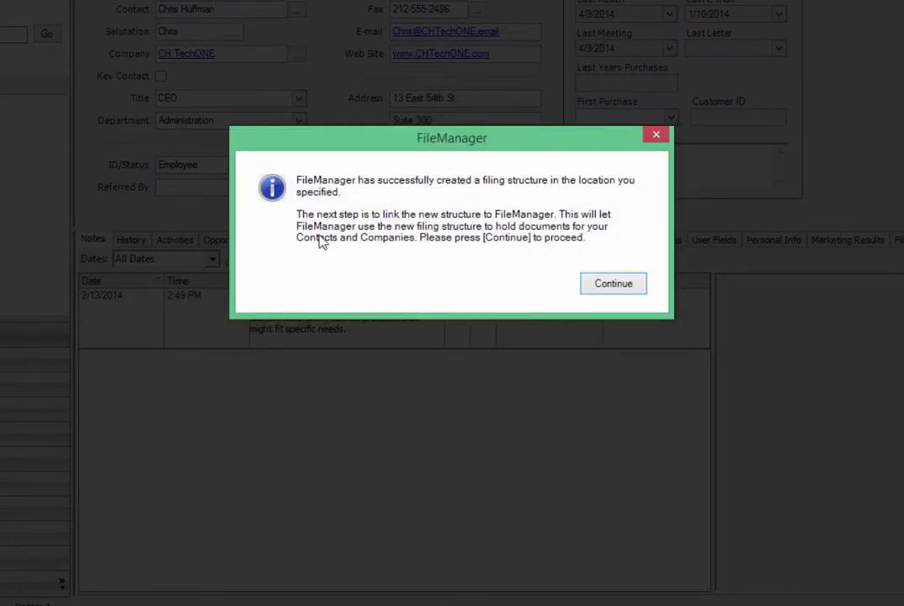
- Link the new filing structure's S:\New File Structure\Operations\Customer-Vendor Files folder as the default documents folder, and finish the setup
{"action": "left_click", "coordinate": [617, 286]}
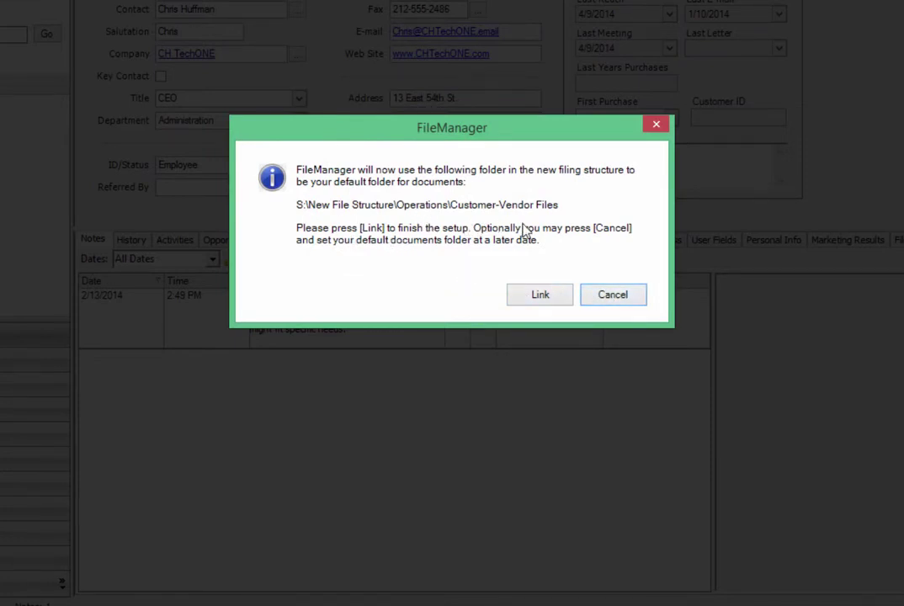
{"action": "left_click", "coordinate": [549, 299]}
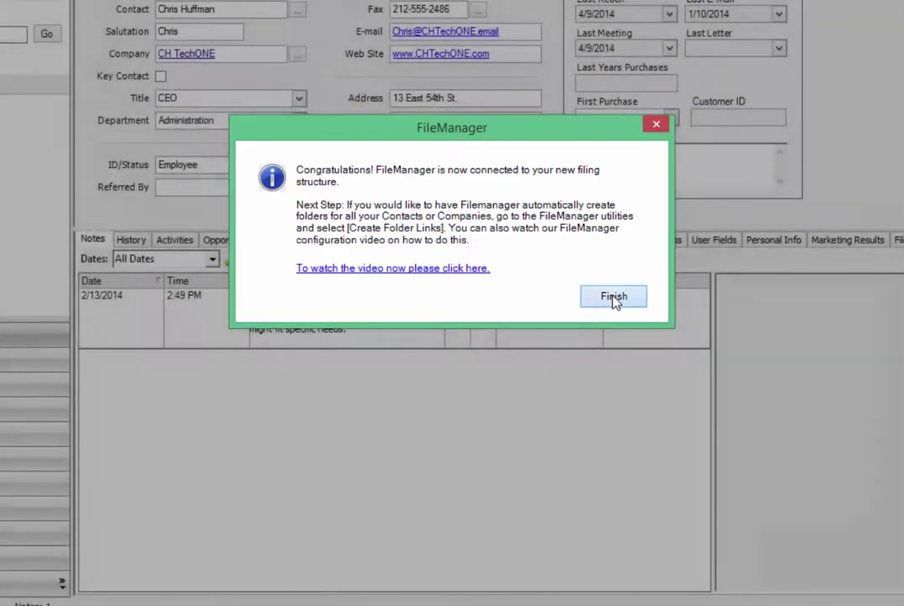
{"action": "left_click", "coordinate": [613, 298]}
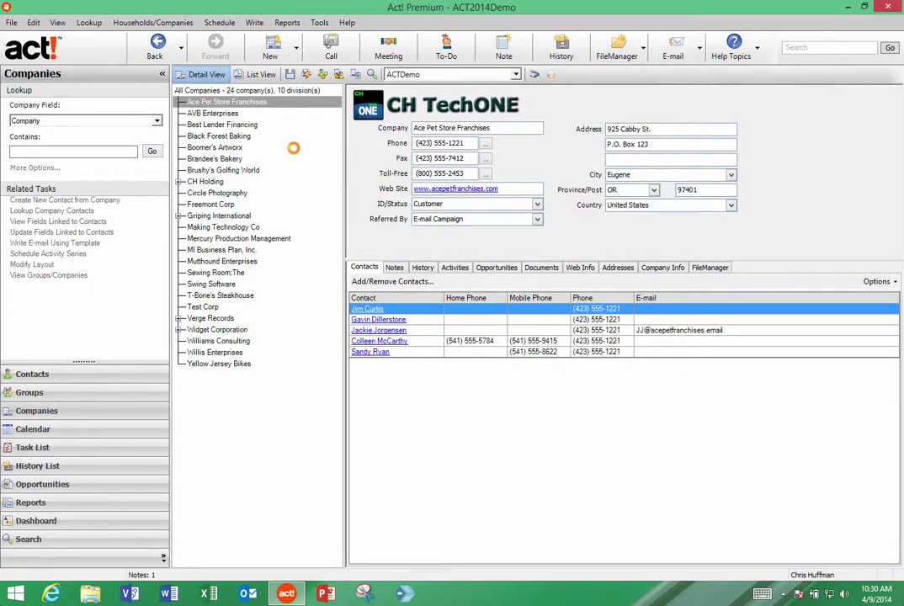
- Review the default document folder and folder management options in FileManager's admin settings for Ace Pet Store Franchises, and cancel the configuration
{"action": "left_click", "coordinate": [214, 103]}
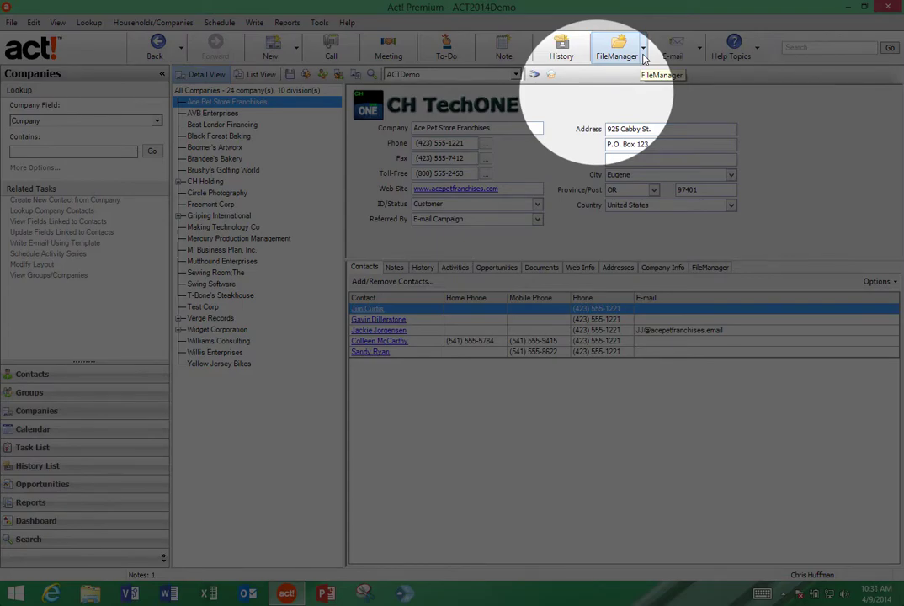
{"action": "left_click", "coordinate": [643, 51]}
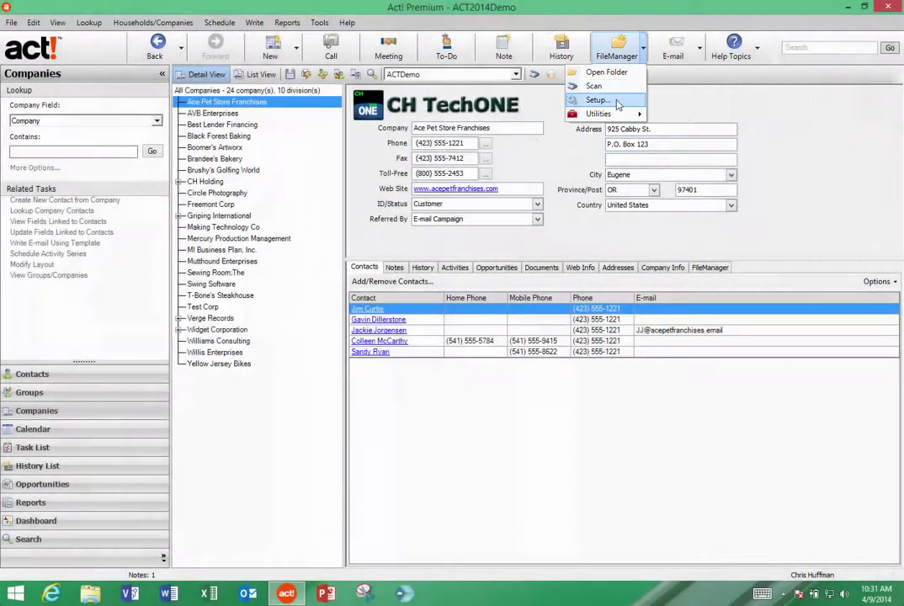
{"action": "left_click", "coordinate": [618, 103]}
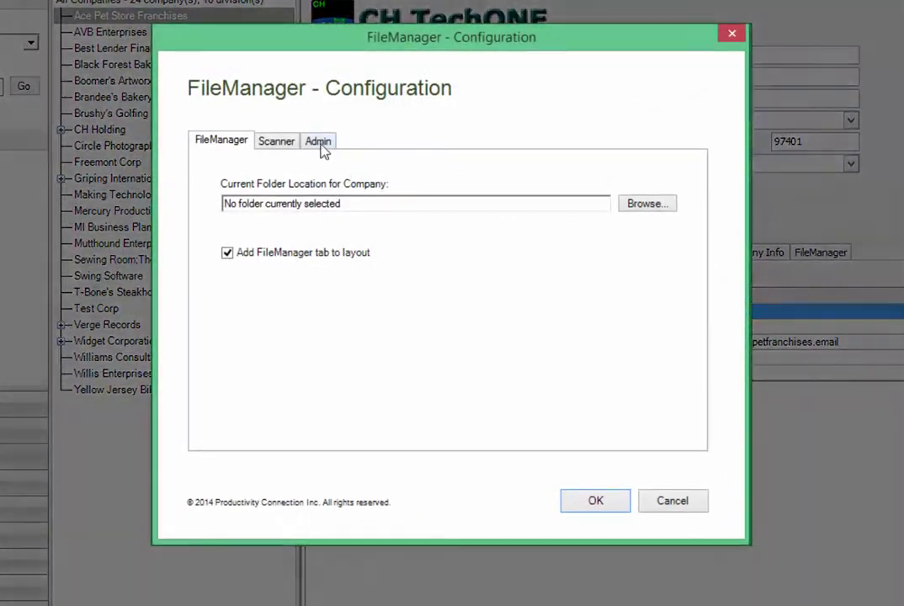
{"action": "left_click", "coordinate": [334, 157]}
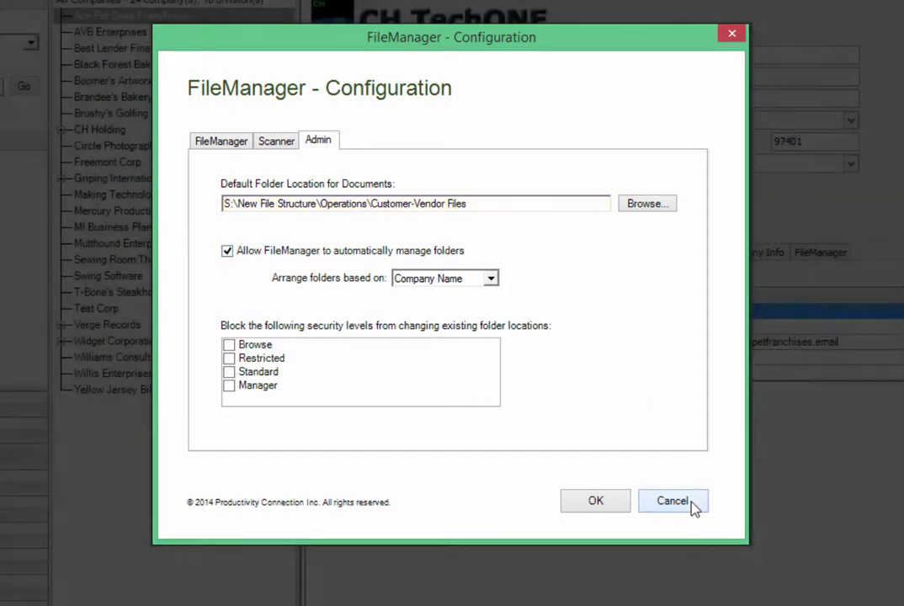
{"action": "left_click", "coordinate": [691, 506]}
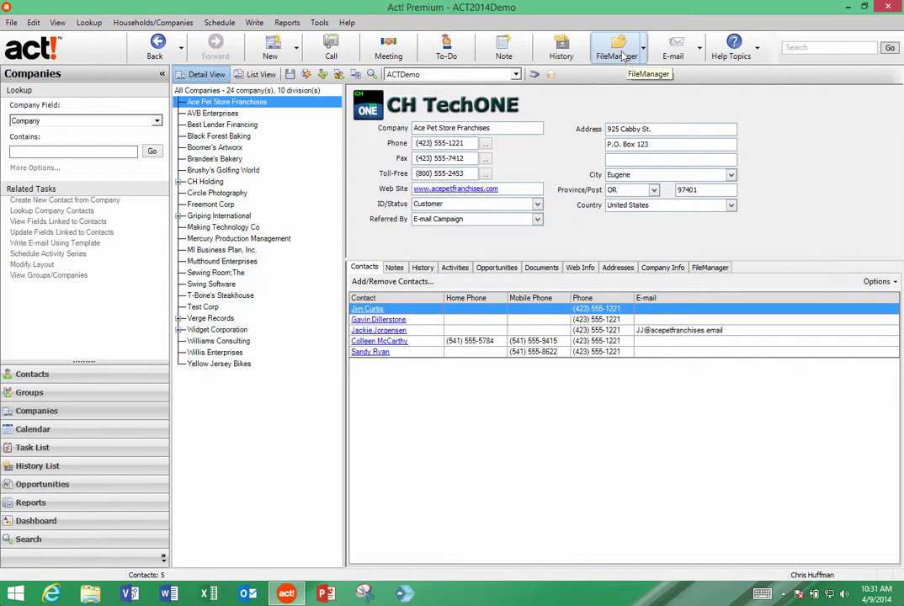
- Generate the FileManager folder for Ace Pet Store Franchises with its linked contacts updated, and close the folder window
{"action": "left_click", "coordinate": [621, 55]}
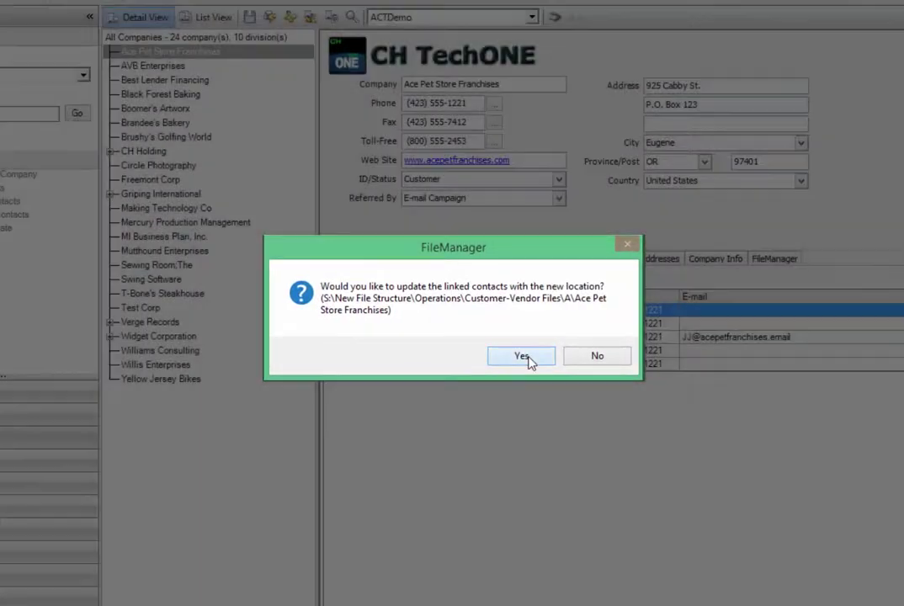
{"action": "left_click", "coordinate": [524, 355]}
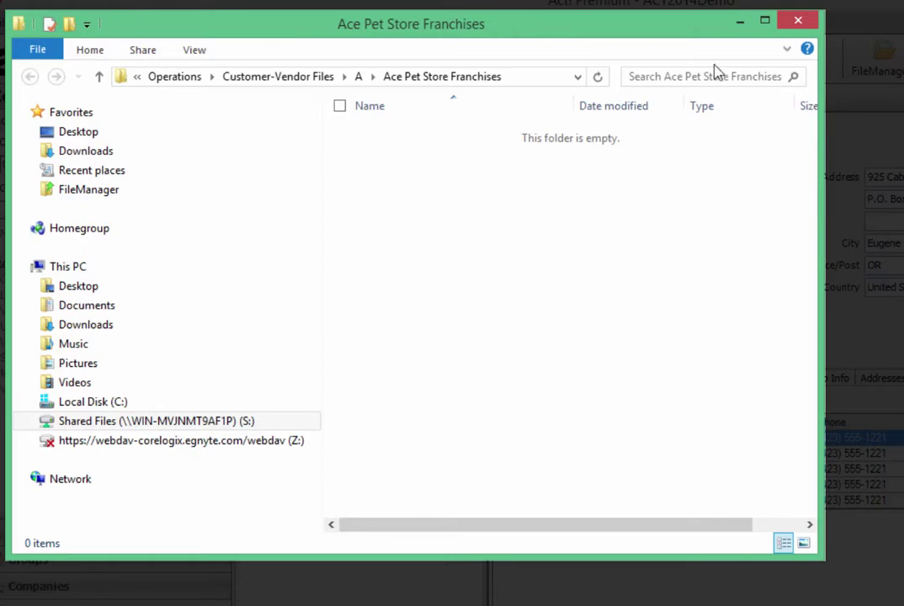
{"action": "left_click", "coordinate": [797, 20]}
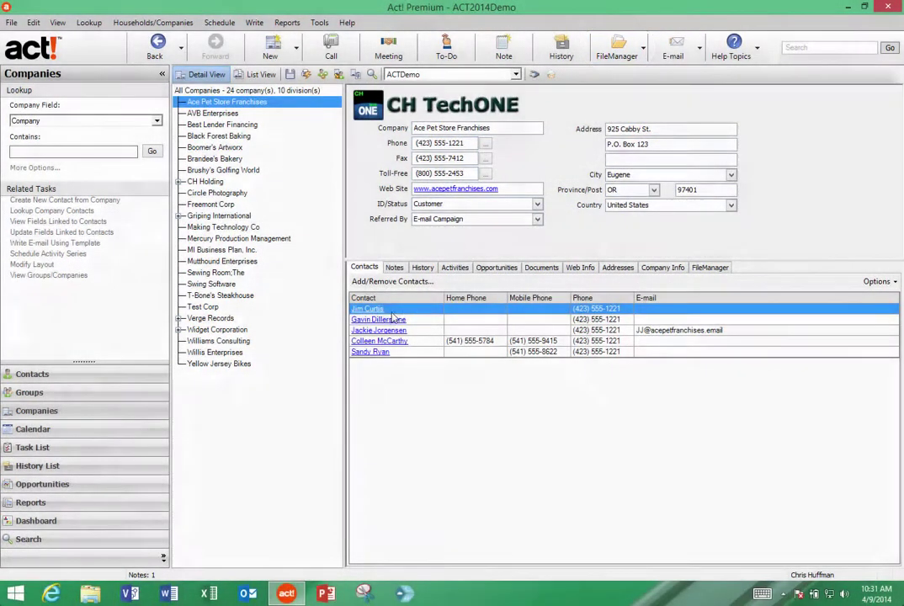
- Examine the FileManager folder path of the first contact linked to Ace Pet Store Franchises, and return to the companies
{"action": "left_click", "coordinate": [369, 311]}
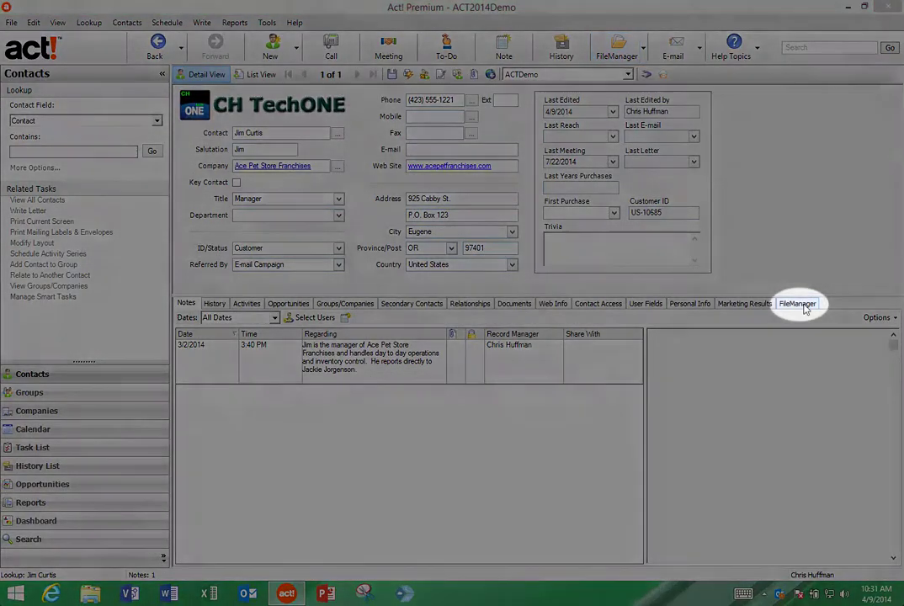
{"action": "left_click", "coordinate": [799, 305]}
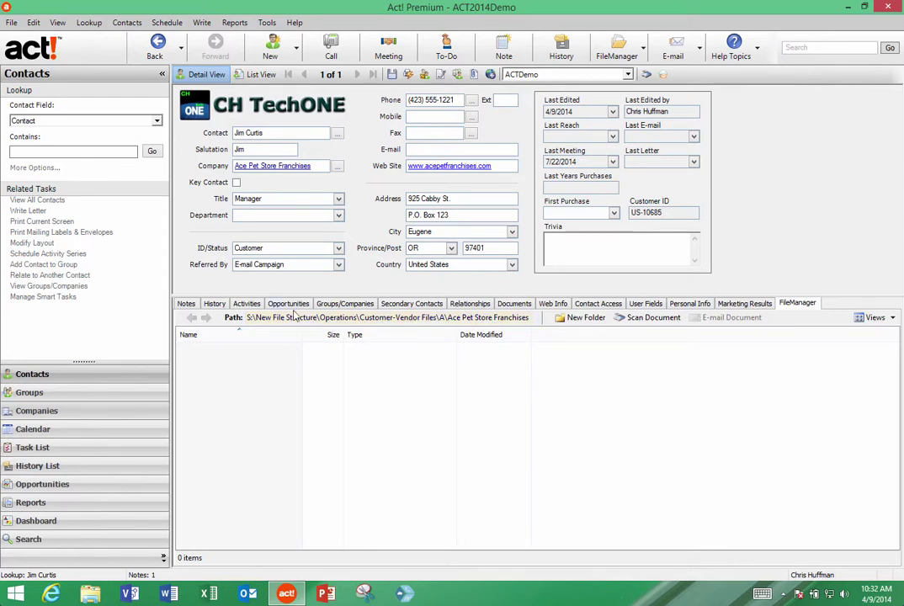
{"action": "left_click", "coordinate": [56, 413]}
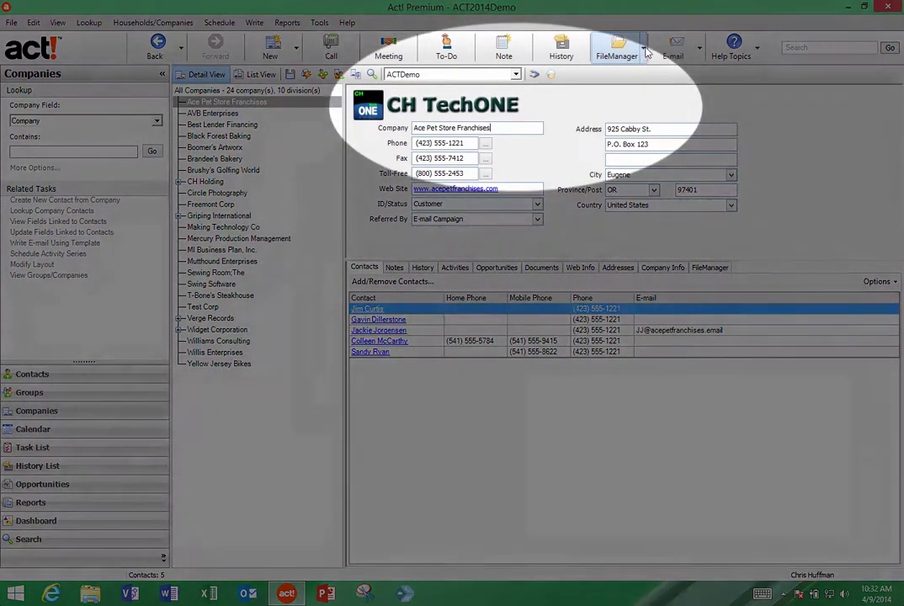
- Create FileManager folder links for all companies in the database, including updating their linked contacts
{"action": "left_click", "coordinate": [645, 50]}
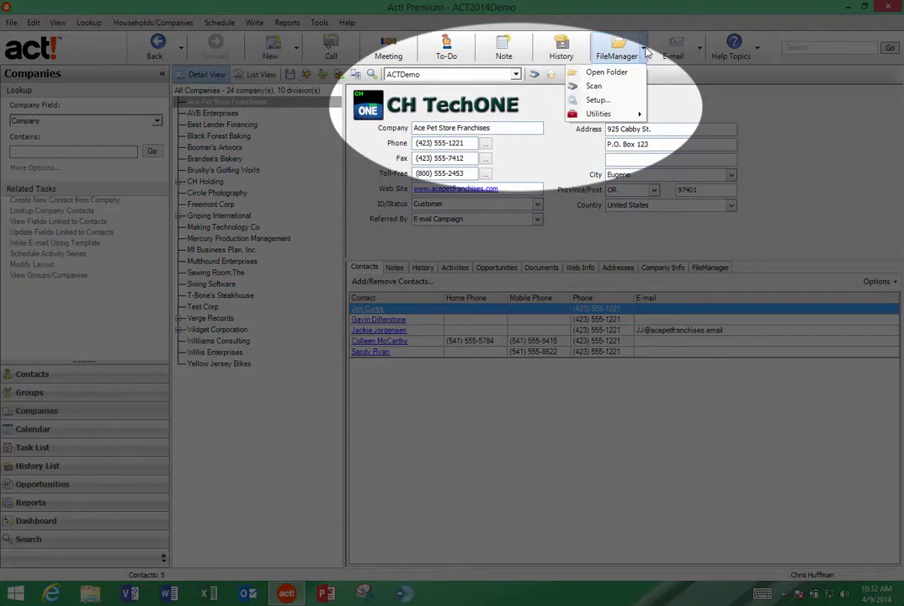
{"action": "mouse_move", "coordinate": [636, 115]}
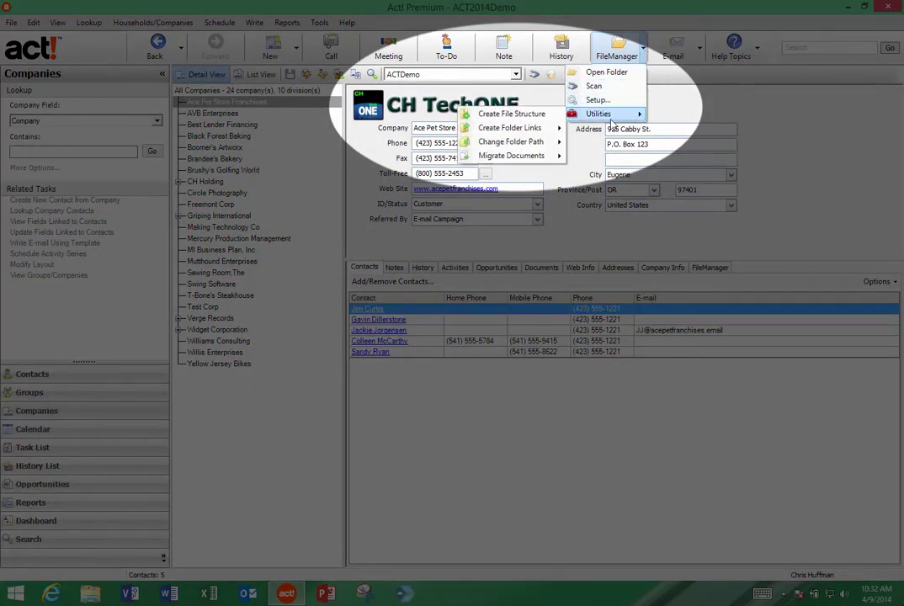
{"action": "mouse_move", "coordinate": [542, 133]}
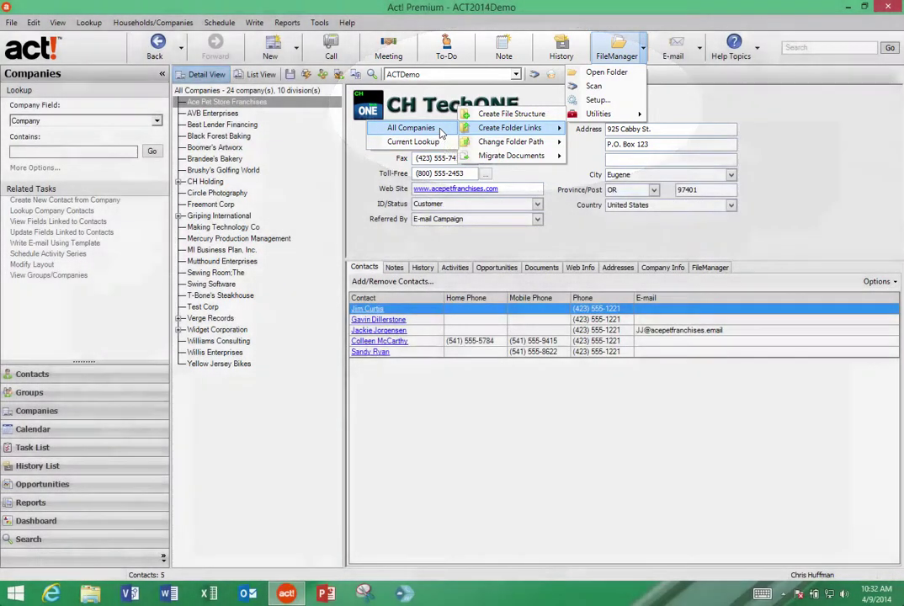
{"action": "left_click", "coordinate": [441, 133]}
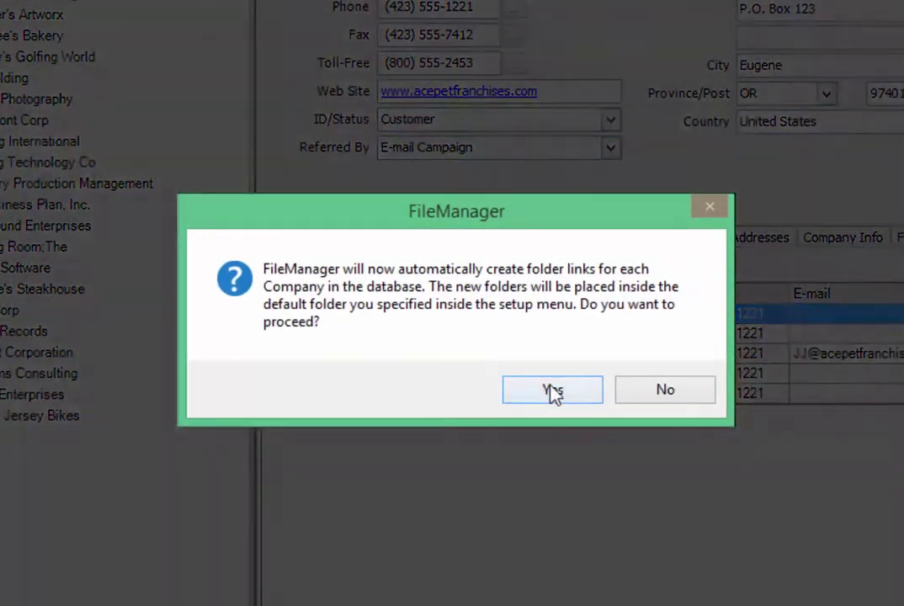
{"action": "left_click", "coordinate": [553, 392]}
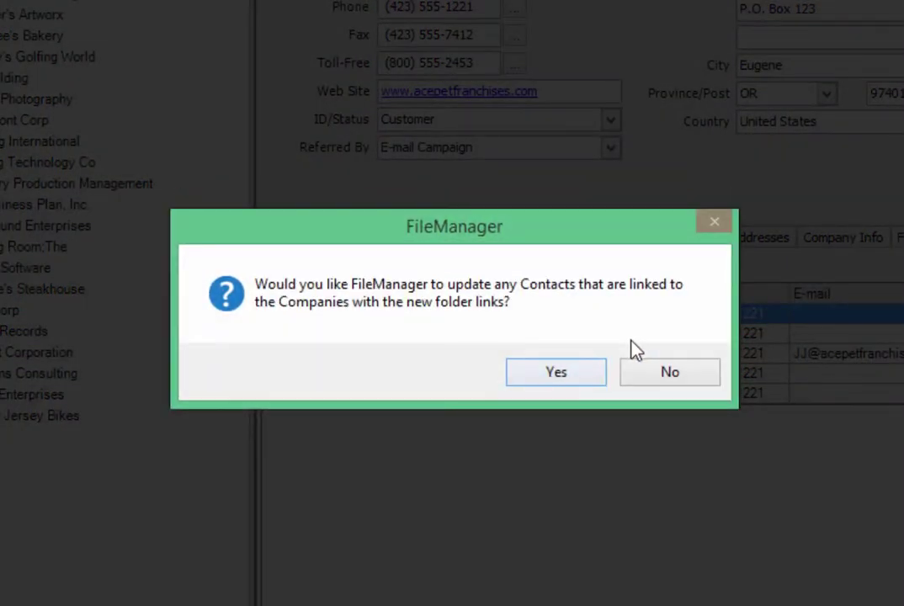
{"action": "left_click", "coordinate": [559, 377]}
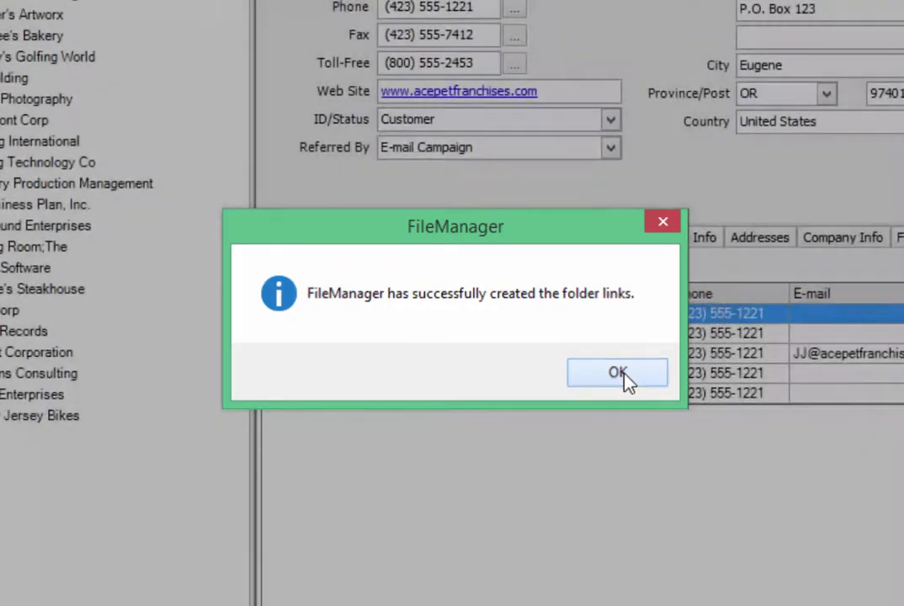
{"action": "left_click", "coordinate": [625, 377]}
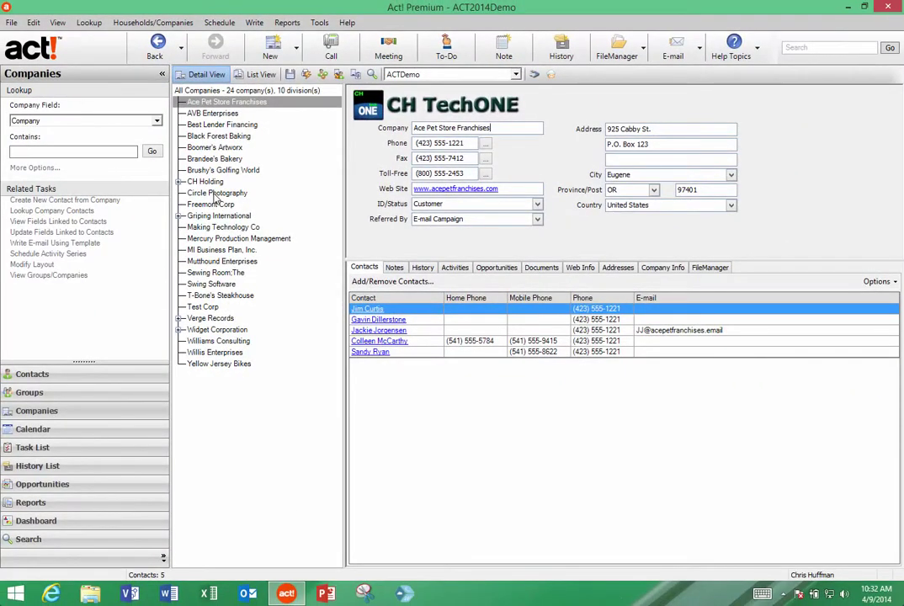
- Examine the FileManager folder paths of Circle Photography, Ace Pet Store Franchises and Best Lender Financing
{"action": "left_click", "coordinate": [217, 192]}
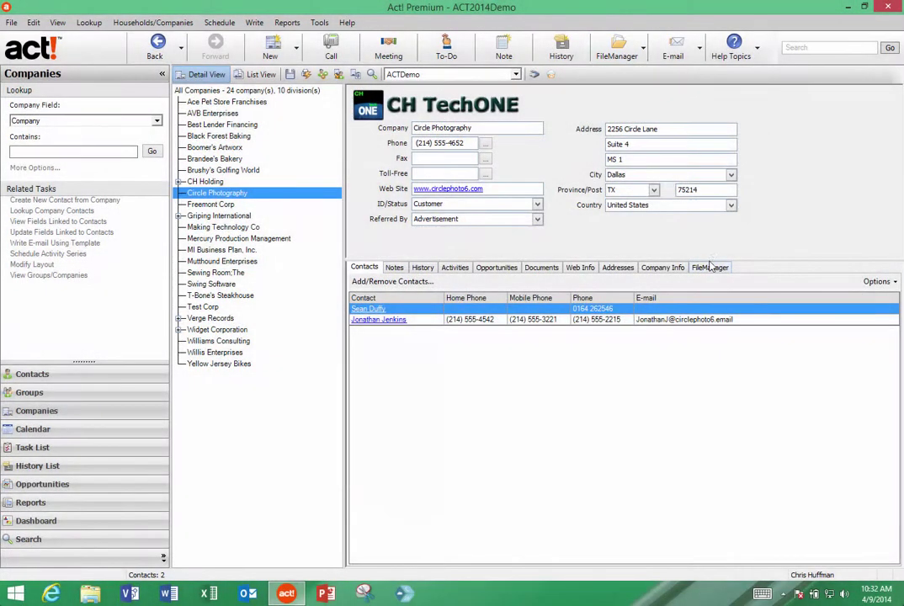
{"action": "left_click", "coordinate": [712, 268]}
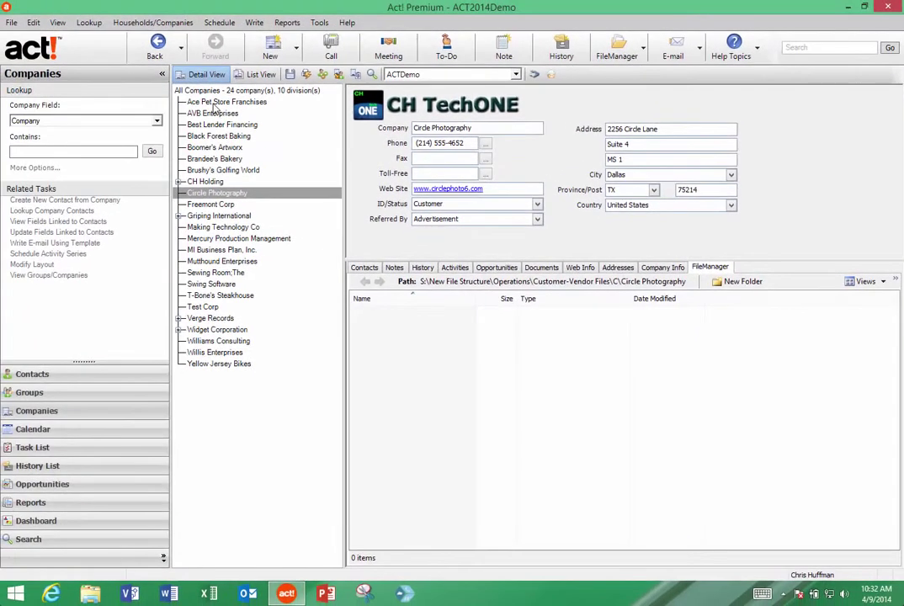
{"action": "left_click", "coordinate": [60, 30]}
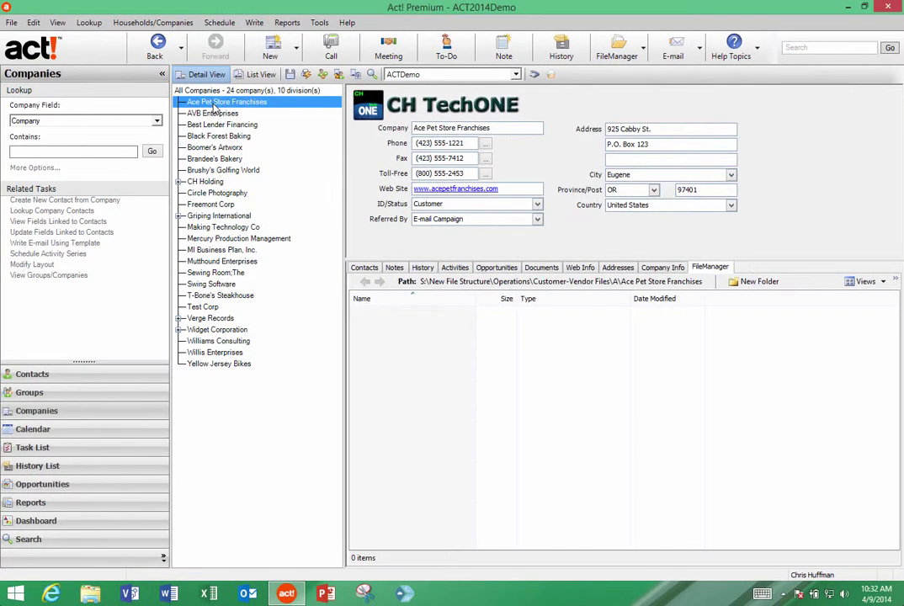
{"action": "left_click", "coordinate": [223, 124]}
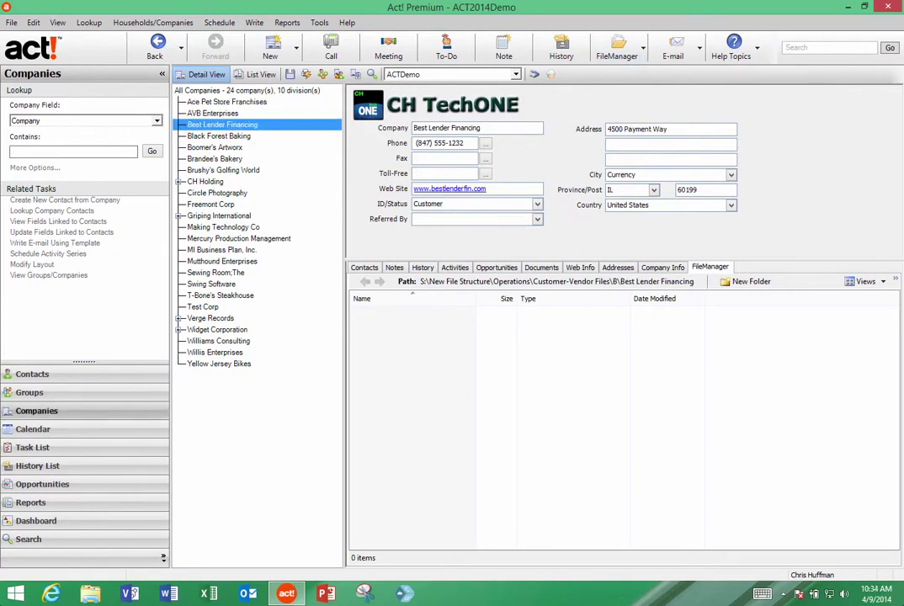
- View Black Forest Baking's linked documents in FileManager and in its File Explorer folder, and close the folder window
{"action": "left_click", "coordinate": [238, 138]}
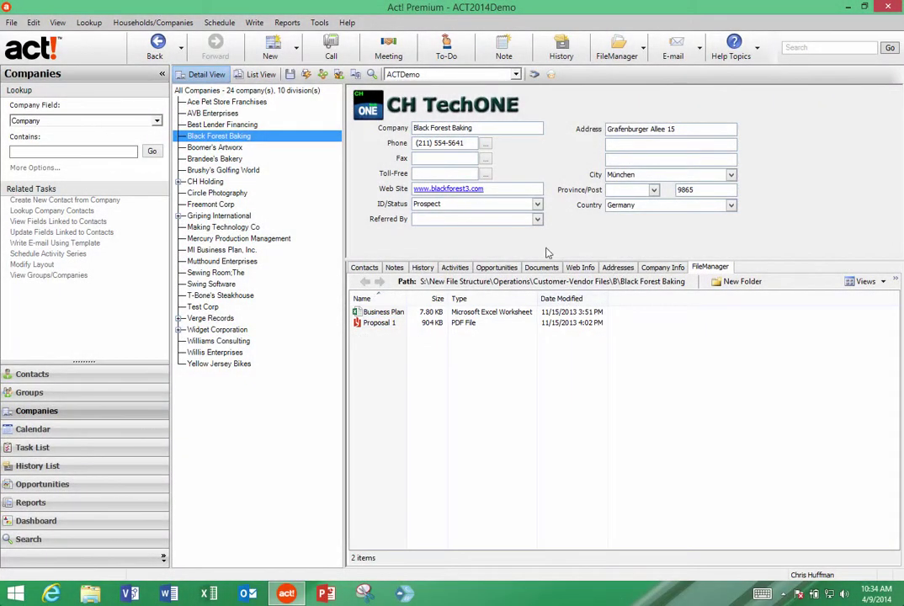
{"action": "left_click", "coordinate": [608, 61]}
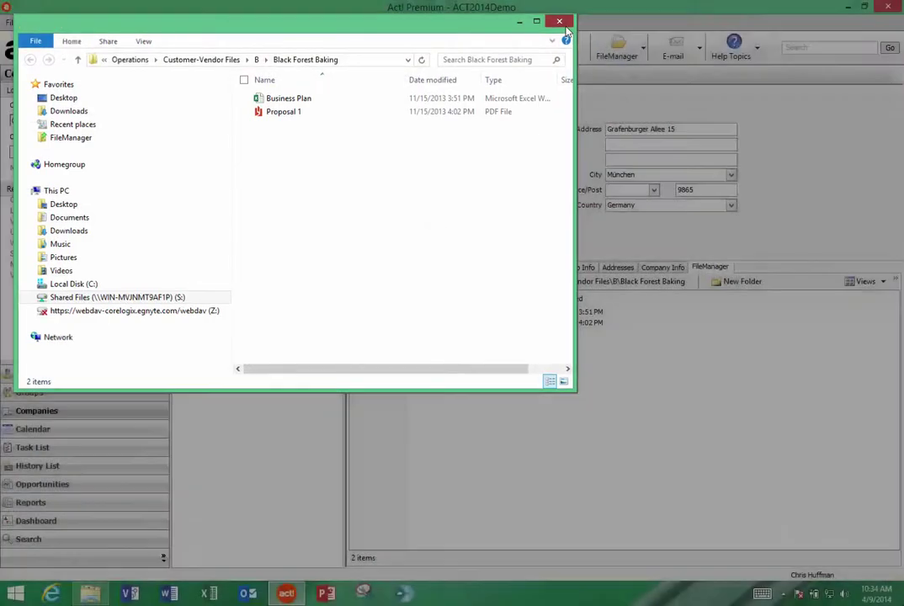
{"action": "left_click", "coordinate": [565, 26]}
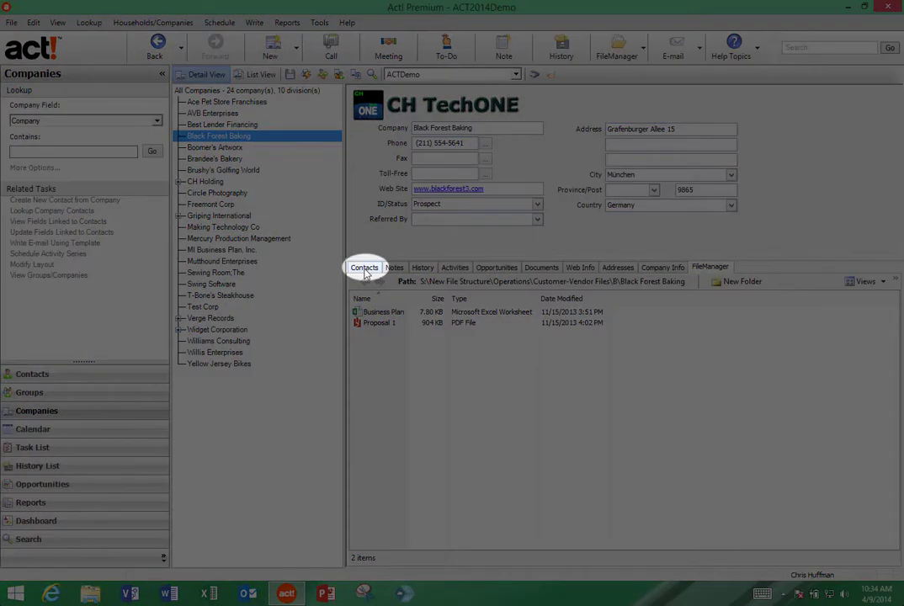
- Open the contact linked to Black Forest Baking, examine the available document actions in FileManager, and select Proposal 1
{"action": "left_click", "coordinate": [365, 269]}
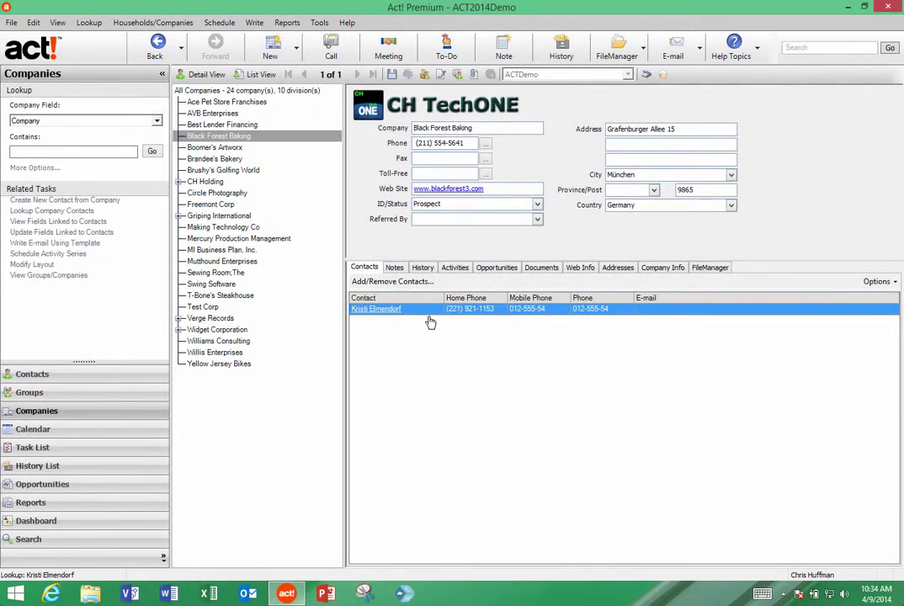
{"action": "double_click", "coordinate": [430, 318]}
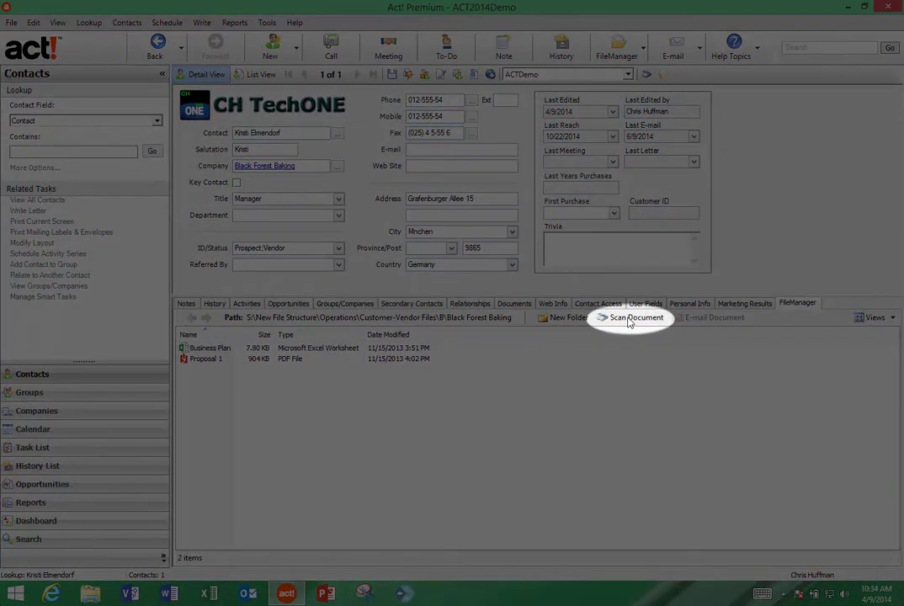
{"action": "left_click", "coordinate": [626, 318]}
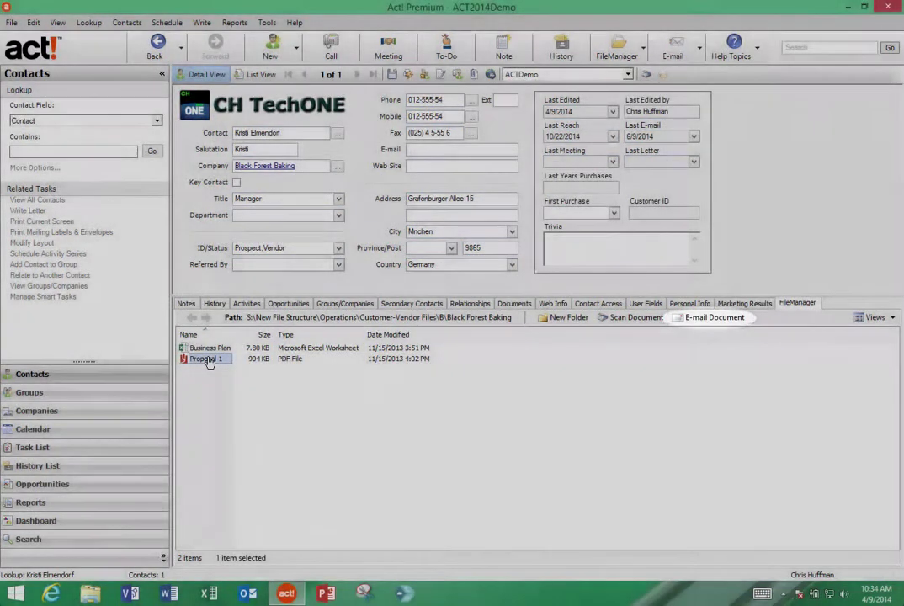
{"action": "left_click", "coordinate": [206, 358]}
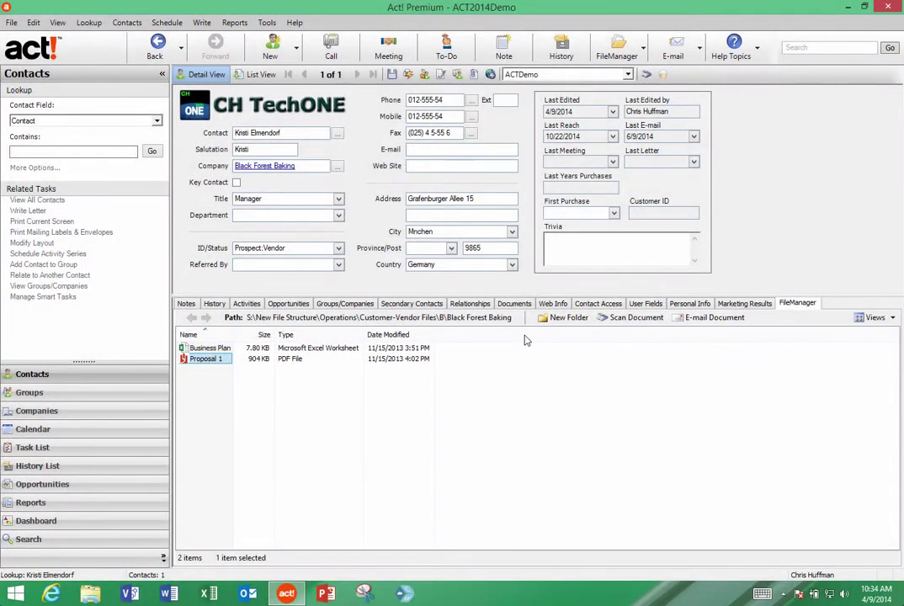
- Create a folder named Test inside the Black Forest Baking folder from the contact's FileManager view
{"action": "left_click", "coordinate": [560, 318]}
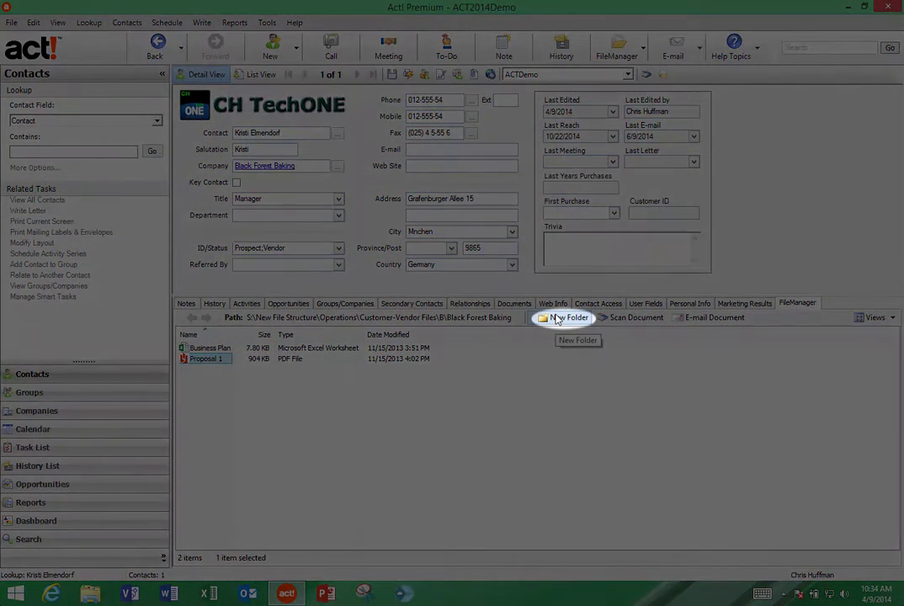
{"action": "type", "text": "Test"}
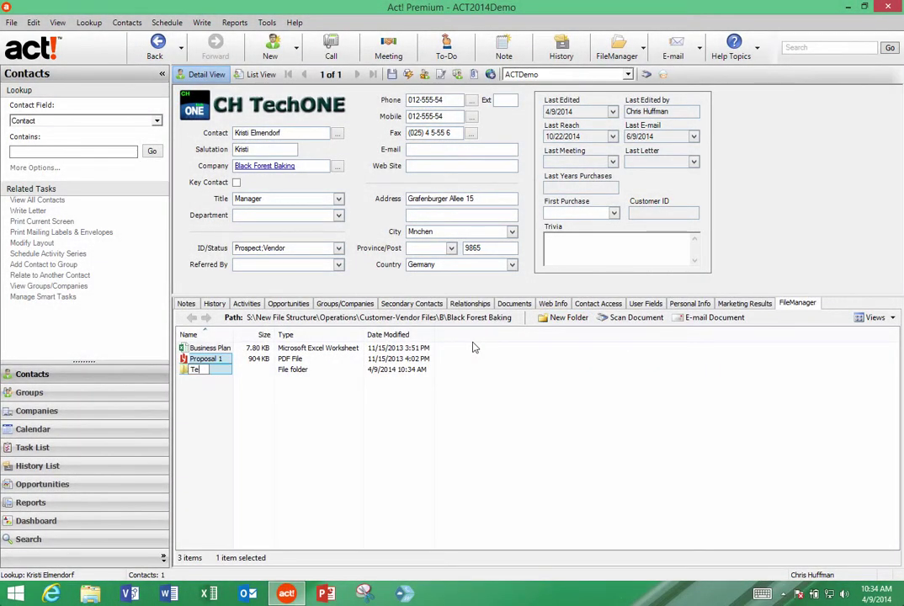
{"action": "left_click", "coordinate": [334, 481]}
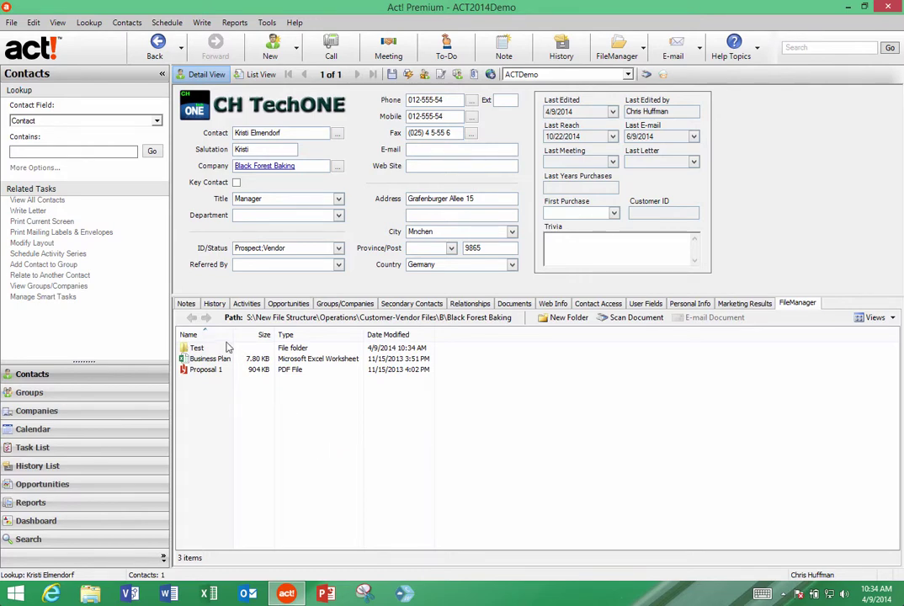
- Return to Black Forest Baking's company record and examine the FileManager utilities for changing folder paths and migrating company documents
{"action": "left_click", "coordinate": [187, 304]}
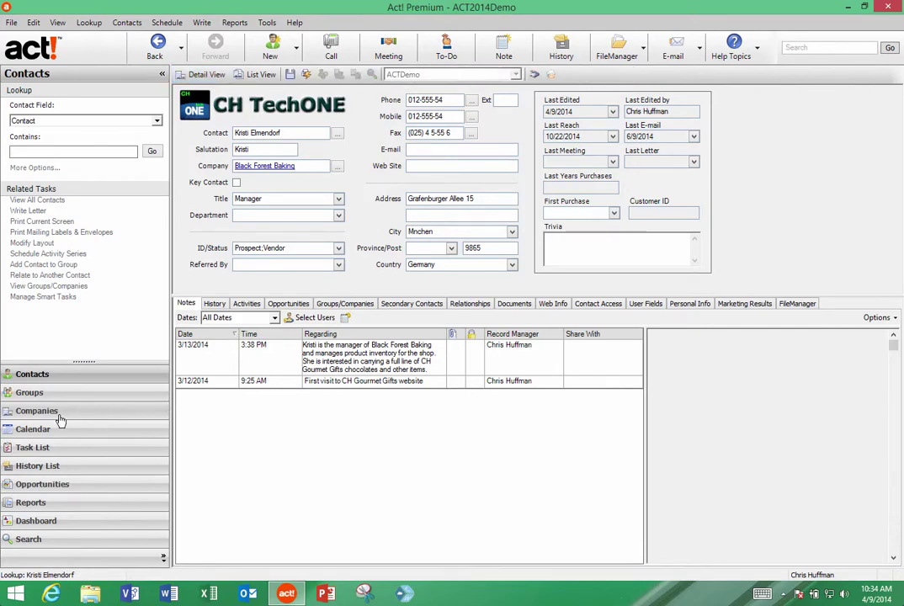
{"action": "left_click", "coordinate": [60, 419]}
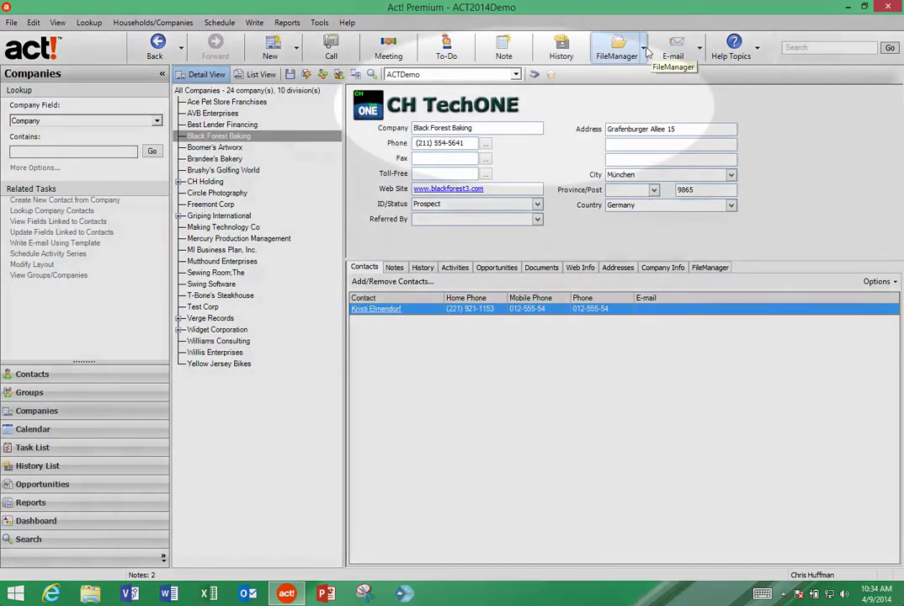
{"action": "left_click", "coordinate": [642, 50]}
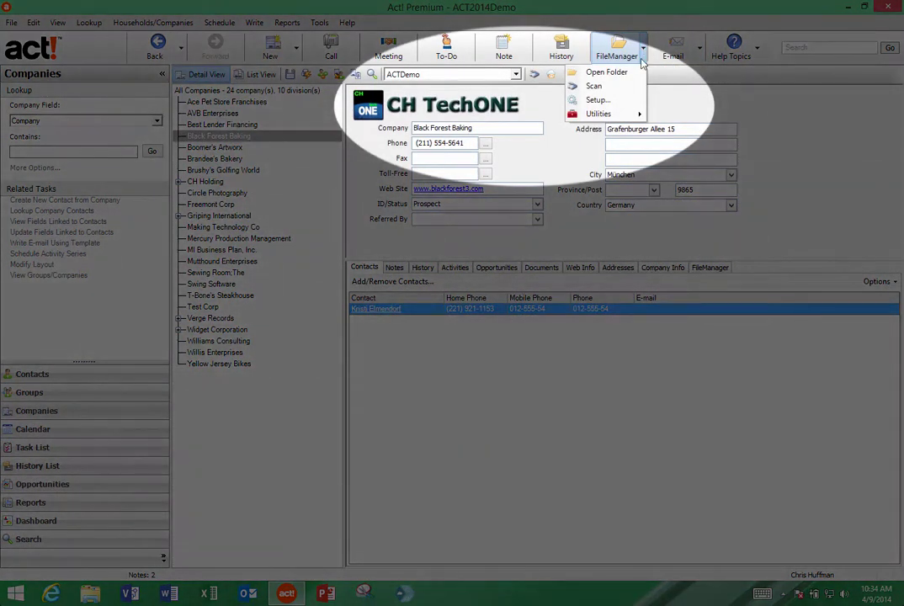
{"action": "mouse_move", "coordinate": [626, 115]}
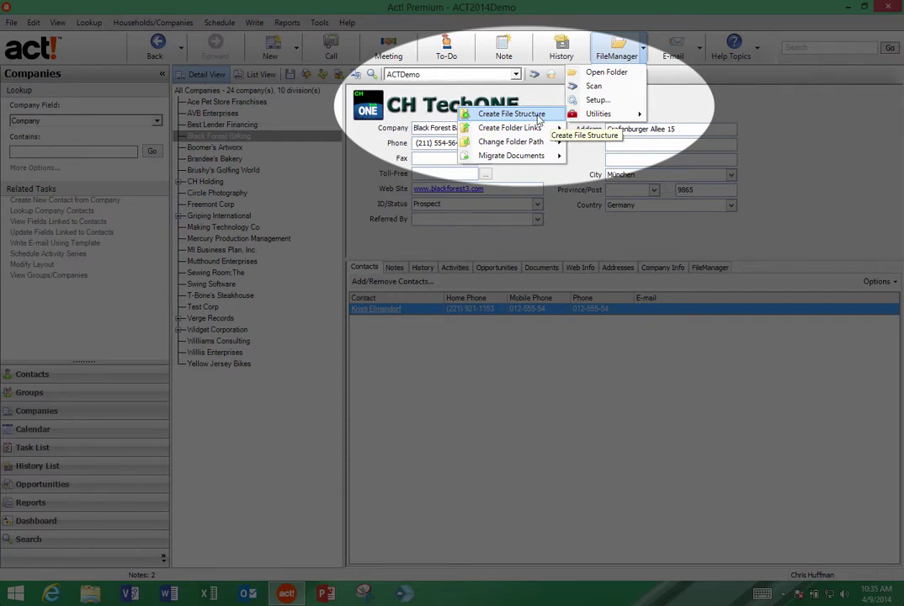
{"action": "mouse_move", "coordinate": [536, 127]}
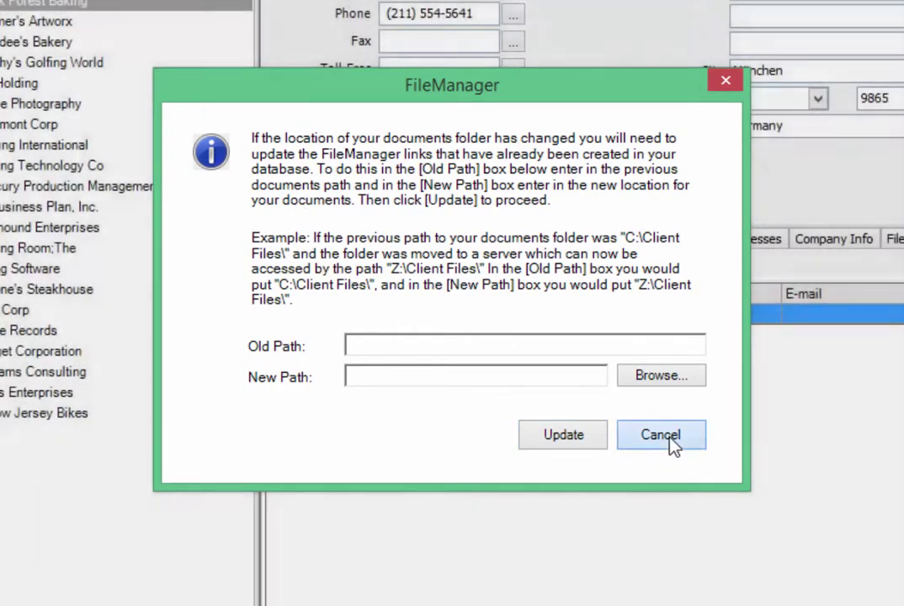
{"action": "left_click", "coordinate": [635, 451]}
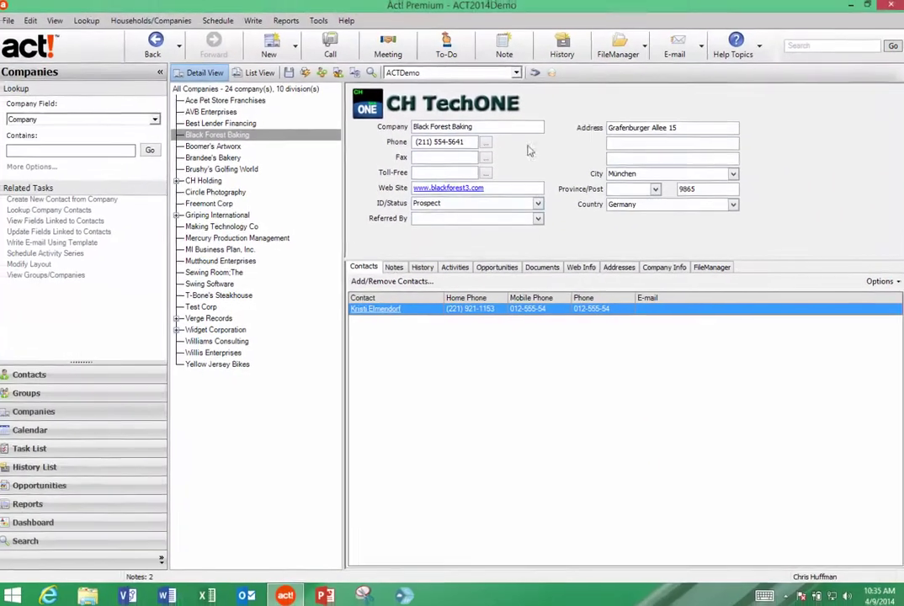
{"action": "left_click", "coordinate": [645, 49]}
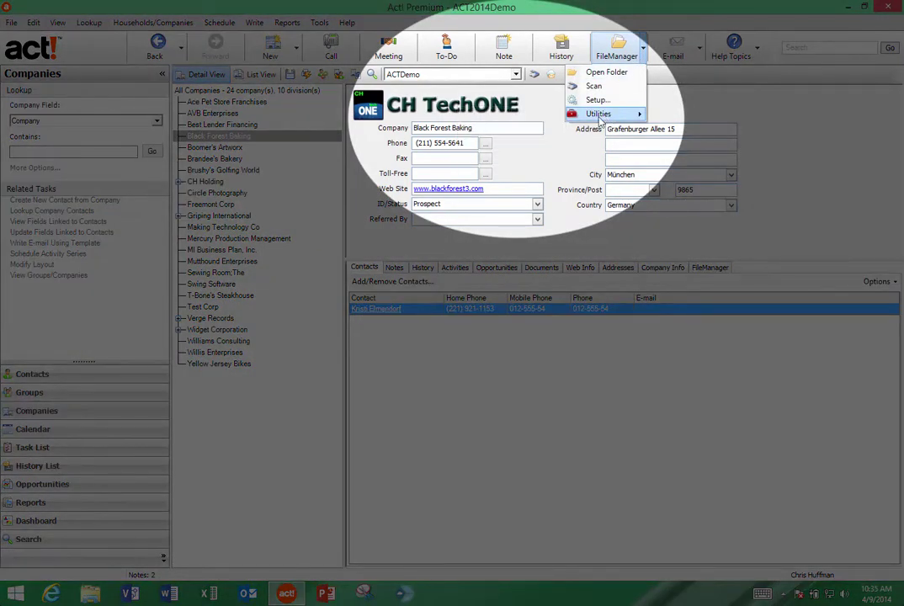
{"action": "mouse_move", "coordinate": [599, 116]}
{"action": "mouse_move", "coordinate": [526, 145]}
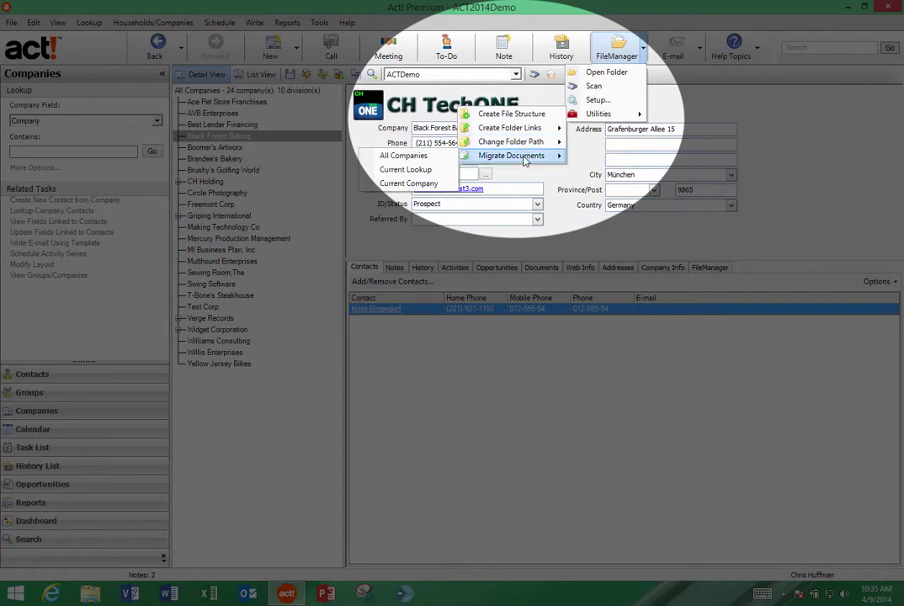
{"action": "left_click", "coordinate": [371, 198]}
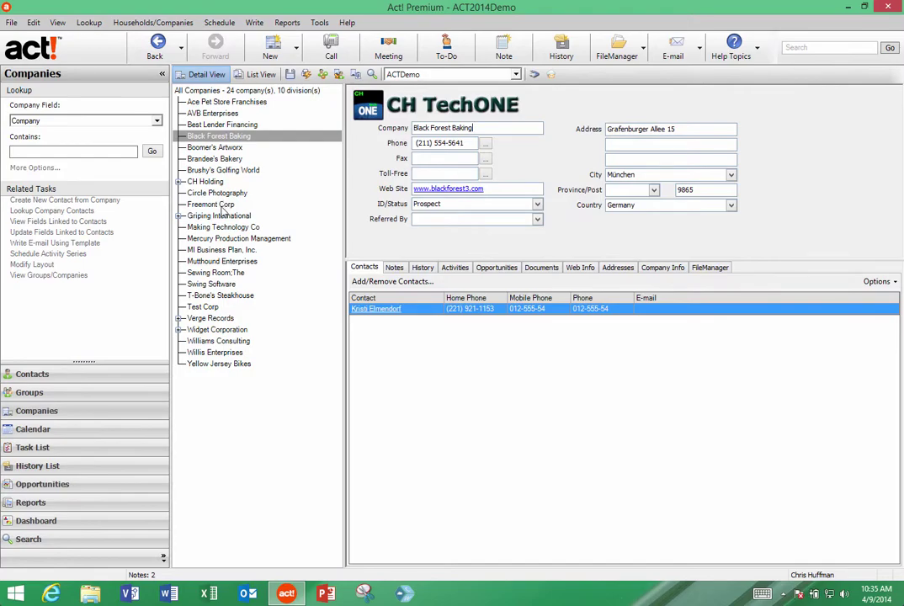
- Open the Parsley Group company and compare its attached documents, the ways to add one, and its linked FileManager folder
{"action": "left_click", "coordinate": [283, 271]}
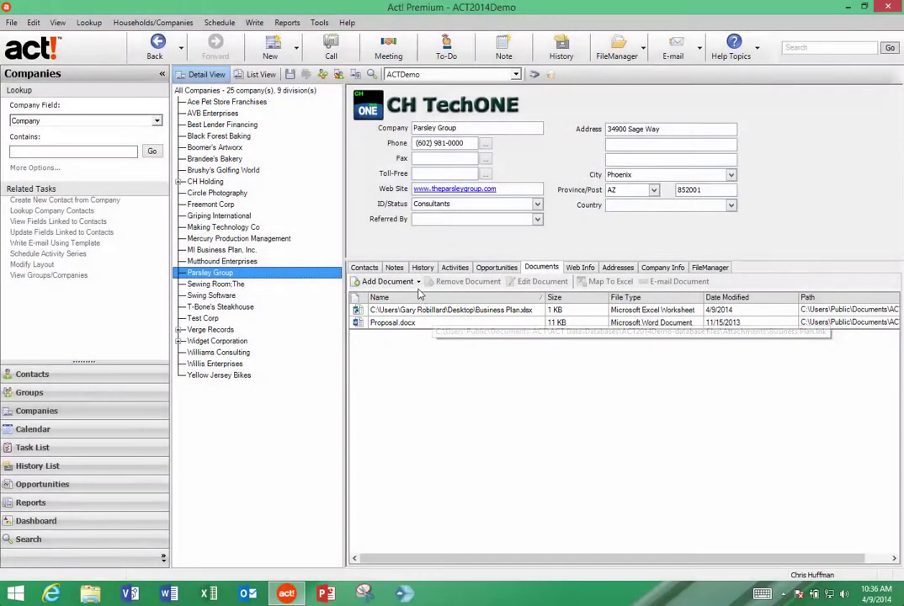
{"action": "left_click", "coordinate": [418, 282]}
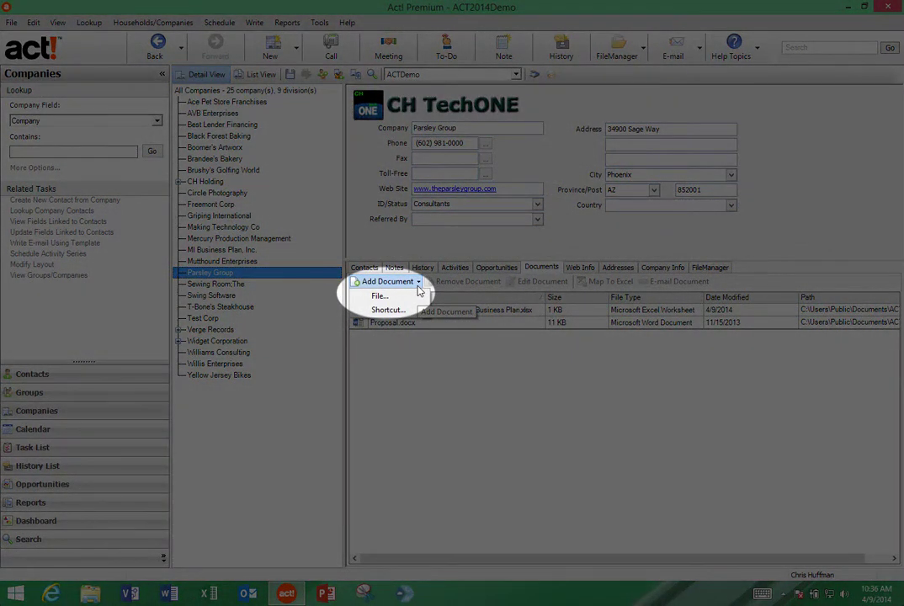
{"action": "left_click", "coordinate": [433, 338]}
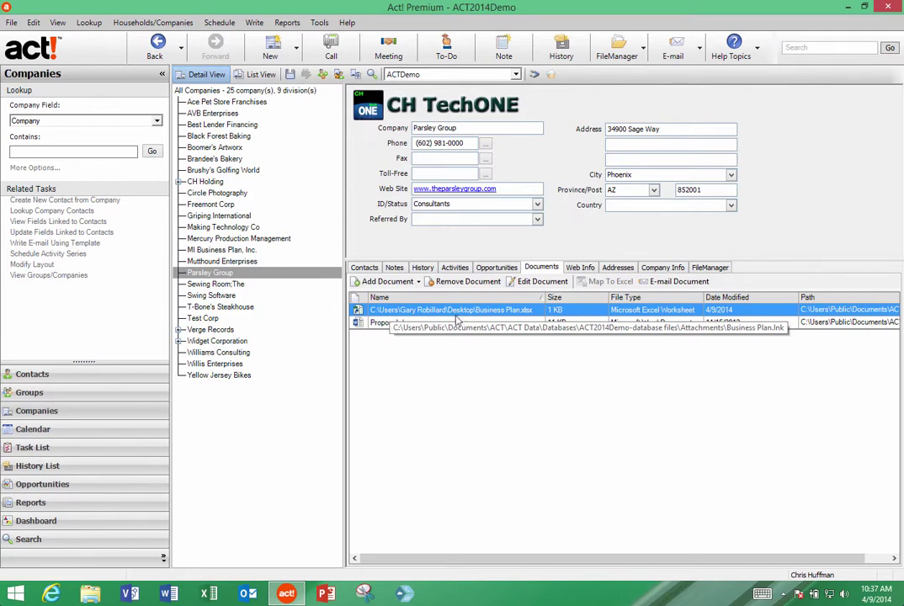
{"action": "left_click", "coordinate": [709, 266]}
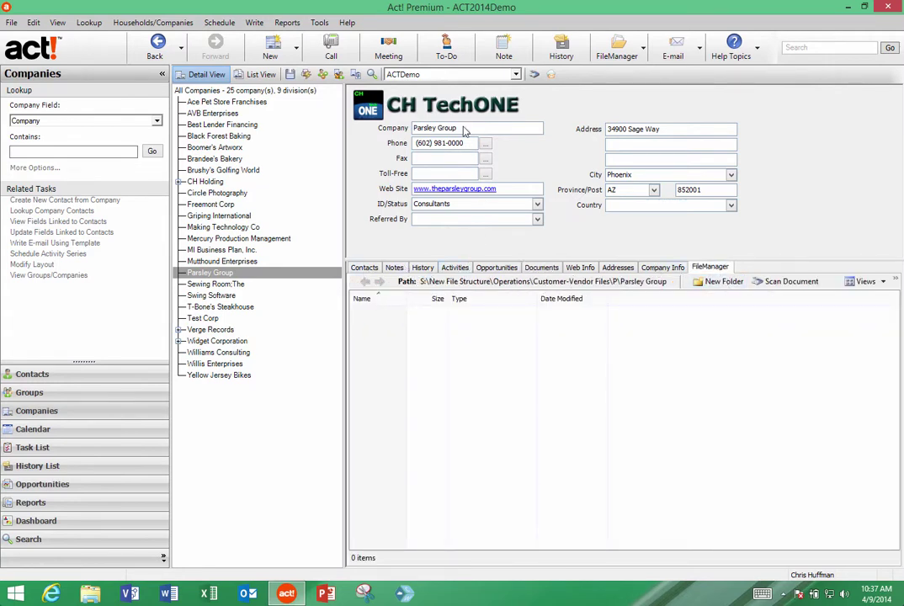
{"action": "left_click", "coordinate": [541, 267]}
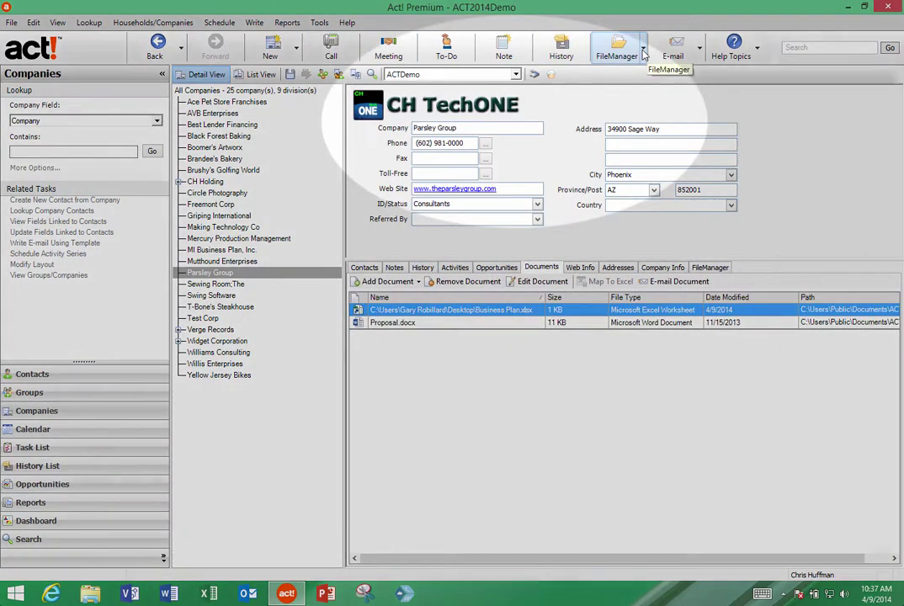
- Migrate the attached documents of all companies to their linked FileManager folders
{"action": "left_click", "coordinate": [642, 48]}
{"action": "mouse_move", "coordinate": [621, 122]}
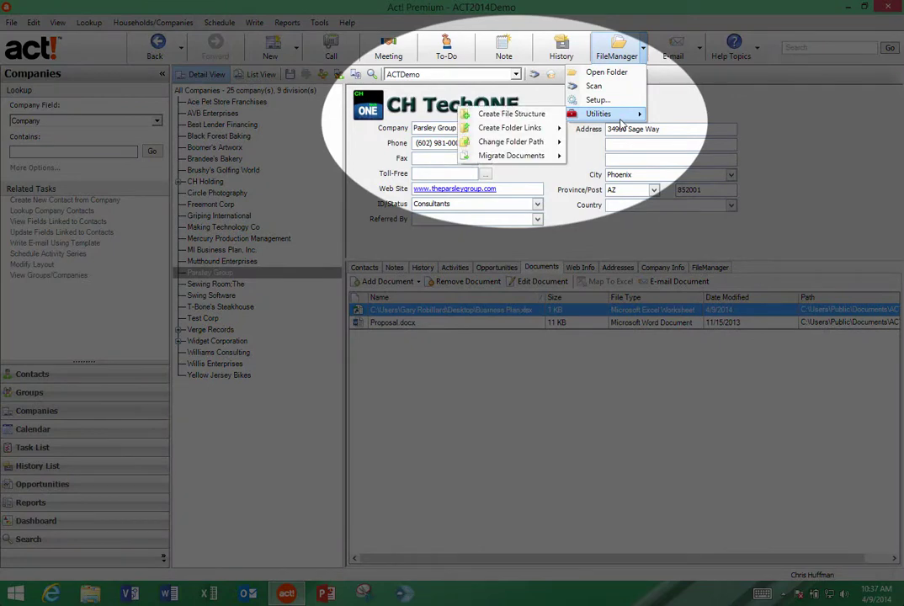
{"action": "mouse_move", "coordinate": [520, 160]}
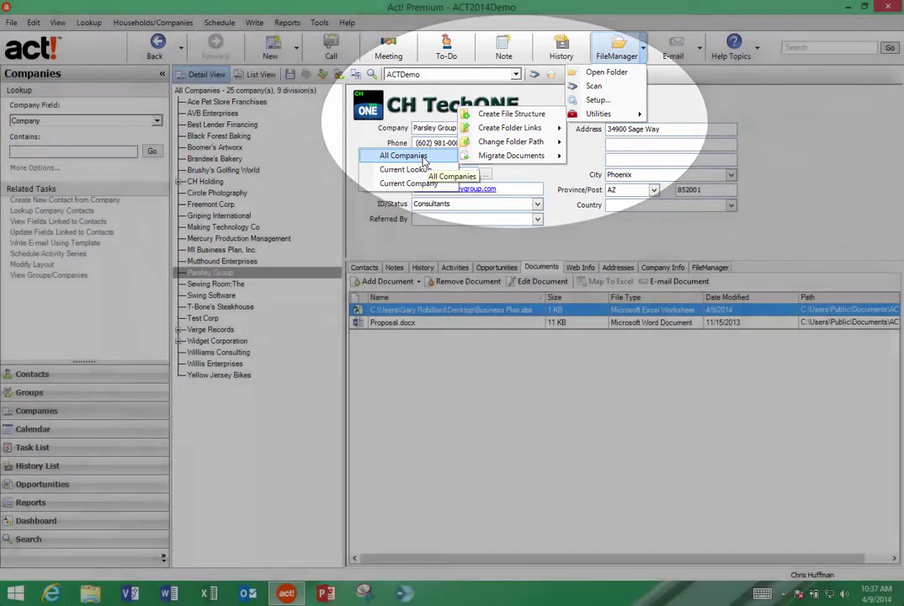
{"action": "left_click", "coordinate": [423, 160]}
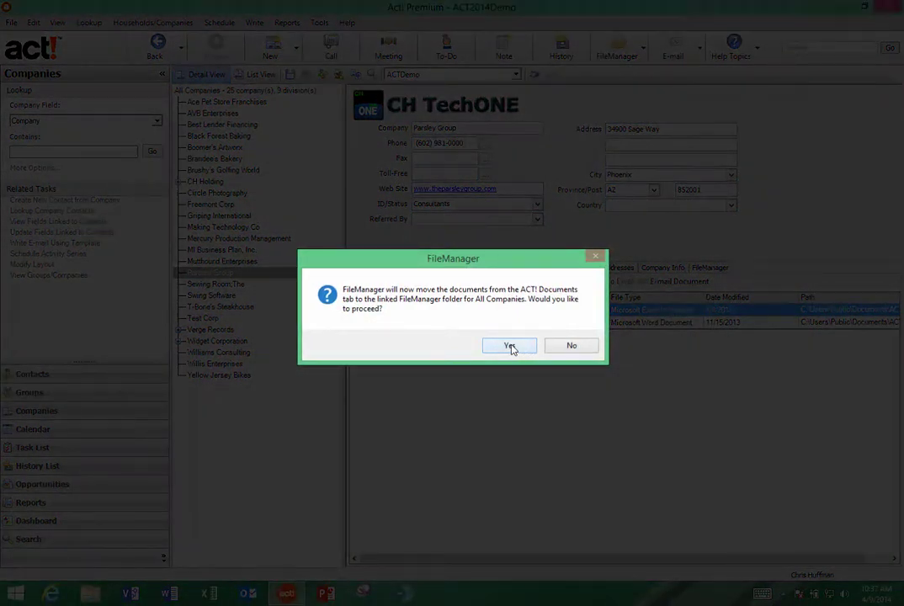
{"action": "left_click", "coordinate": [511, 348]}
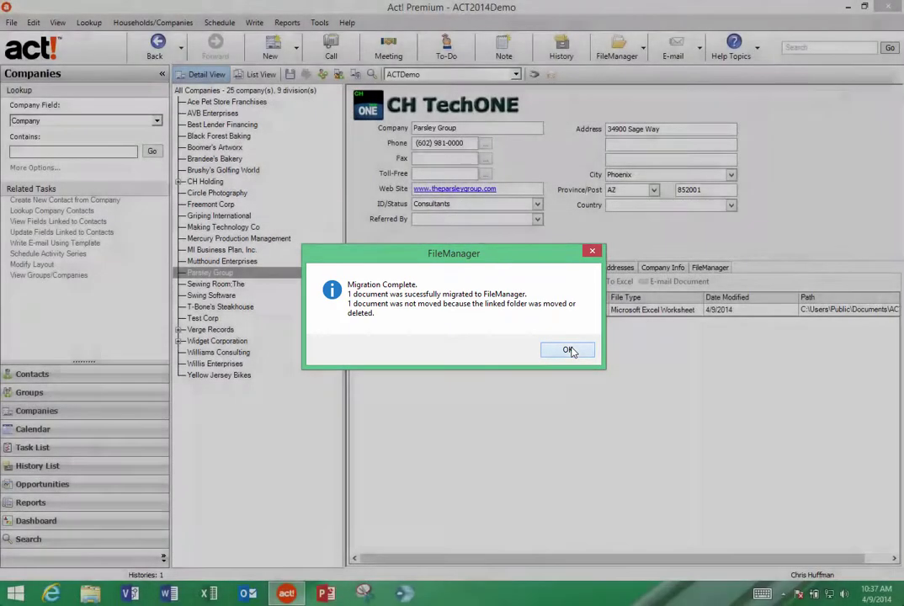
{"action": "left_click", "coordinate": [570, 351]}
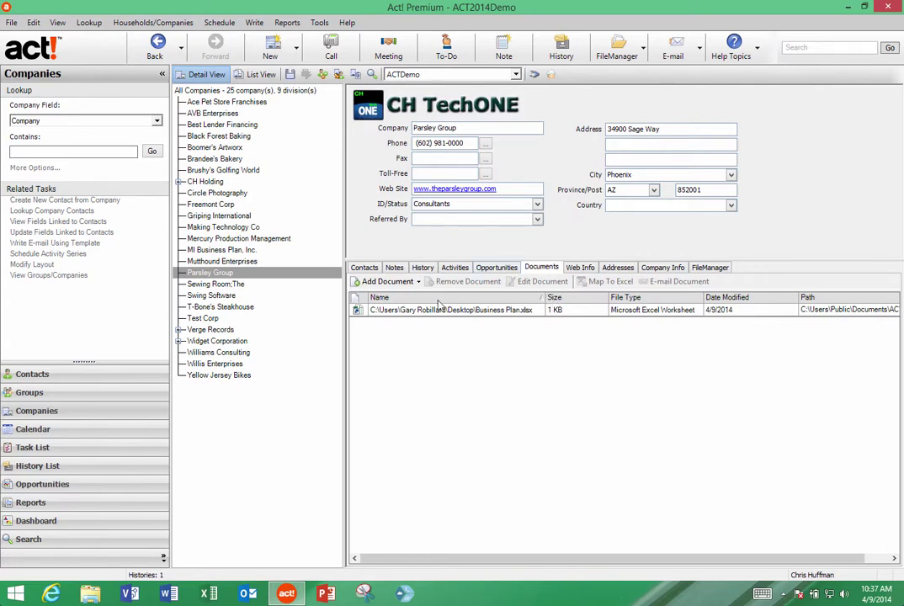
- Open the first contact listed for Parsley Group and display that contact's attached documents
{"action": "left_click", "coordinate": [376, 268]}
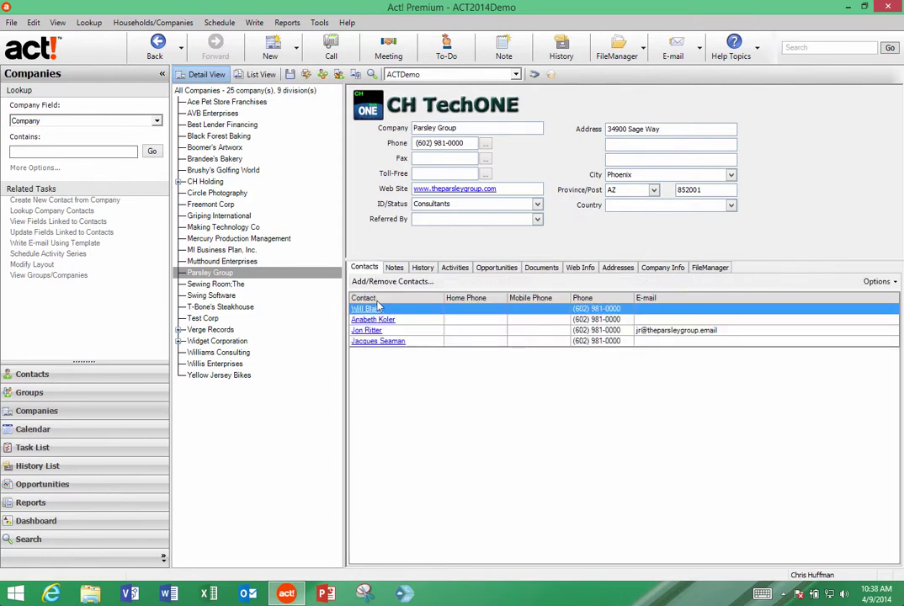
{"action": "left_click", "coordinate": [368, 311]}
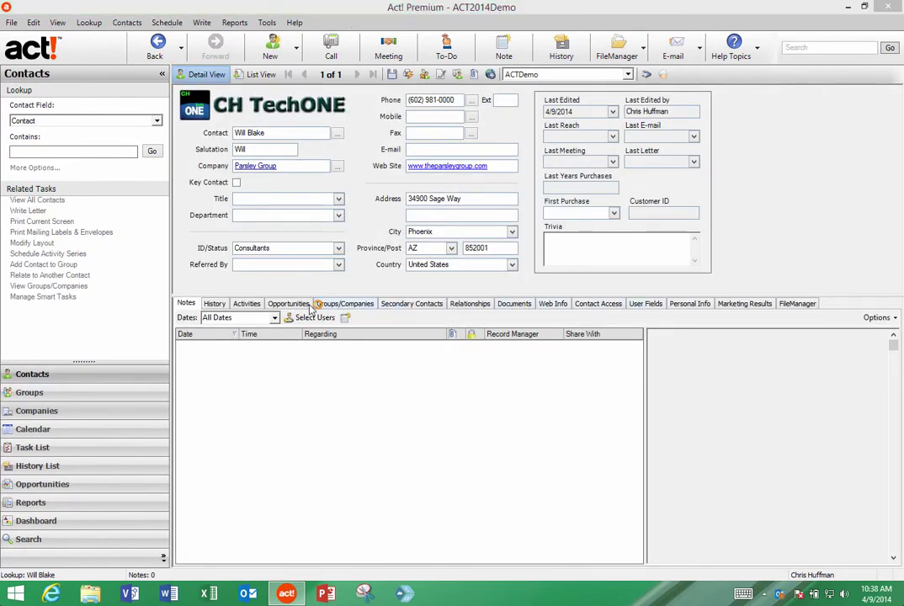
{"action": "left_click", "coordinate": [511, 304]}
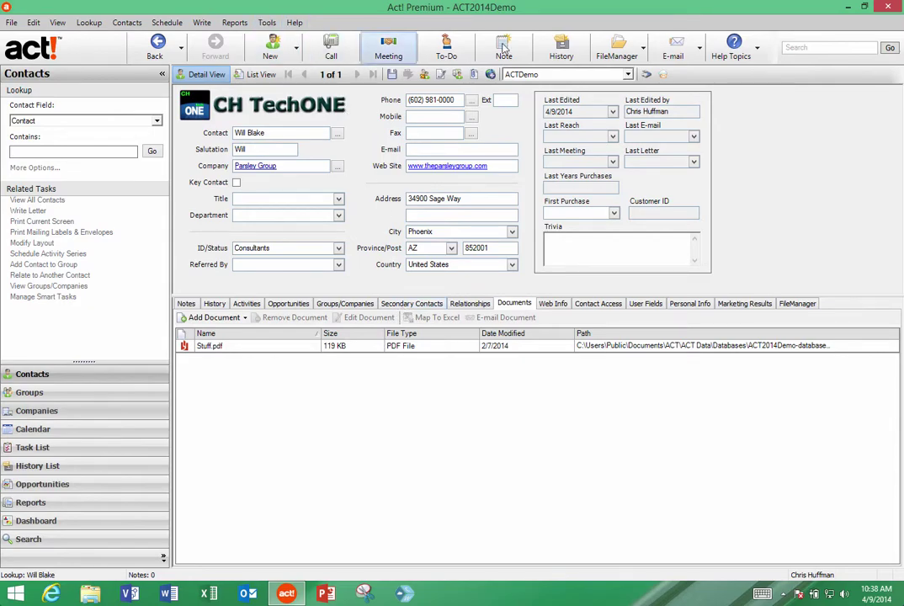
- Migrate the attached documents of all contacts to their linked FileManager folders and view the open contact's folder contents
{"action": "left_click", "coordinate": [644, 50]}
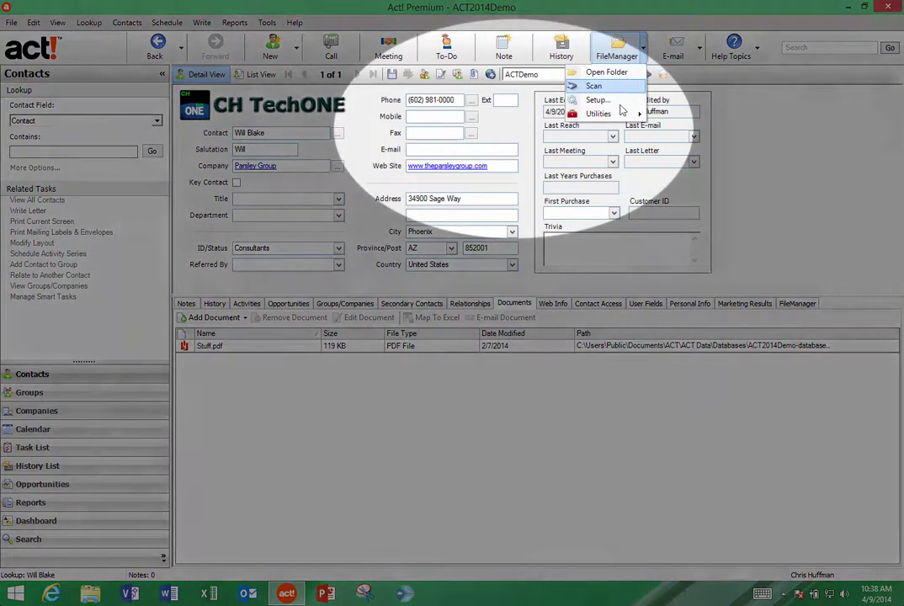
{"action": "mouse_move", "coordinate": [623, 114]}
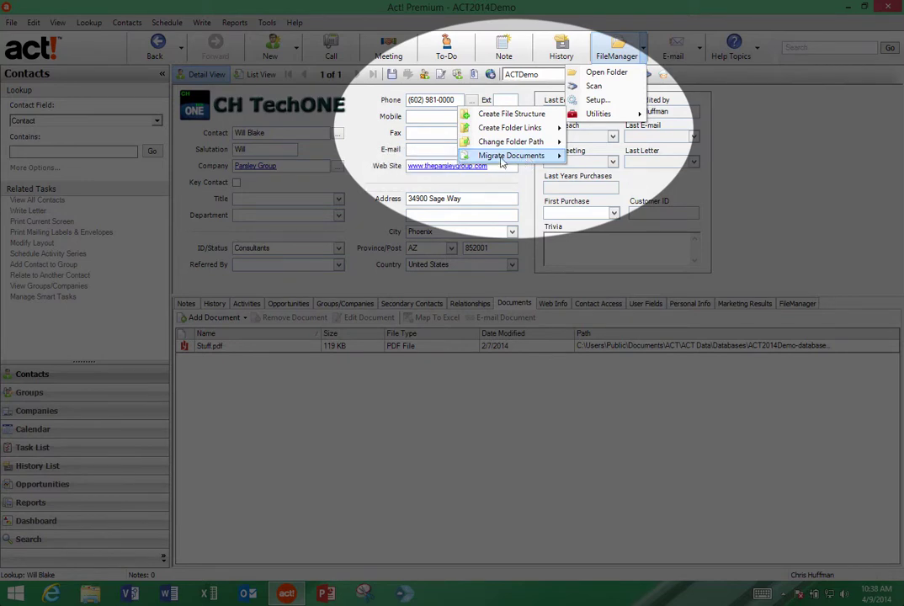
{"action": "mouse_move", "coordinate": [522, 155]}
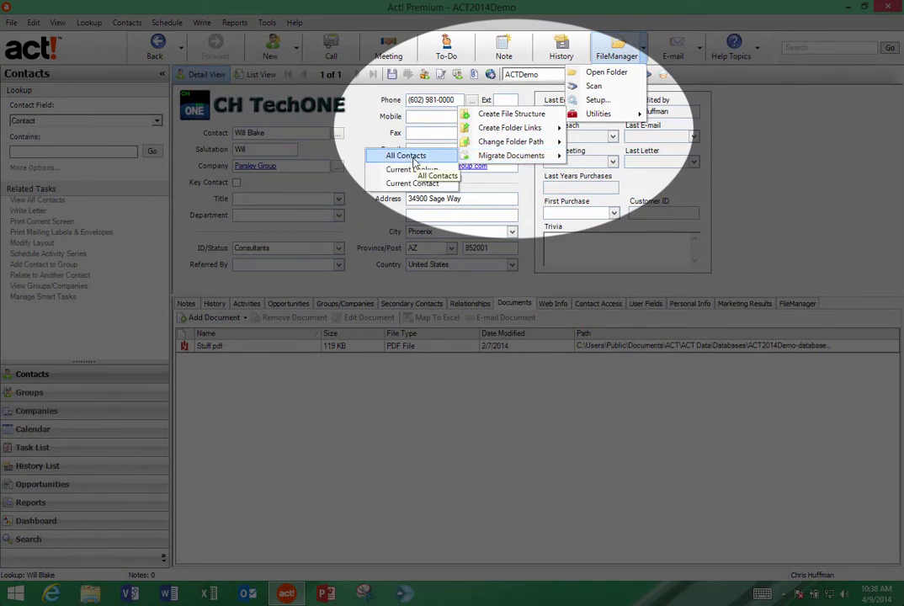
{"action": "left_click", "coordinate": [413, 158]}
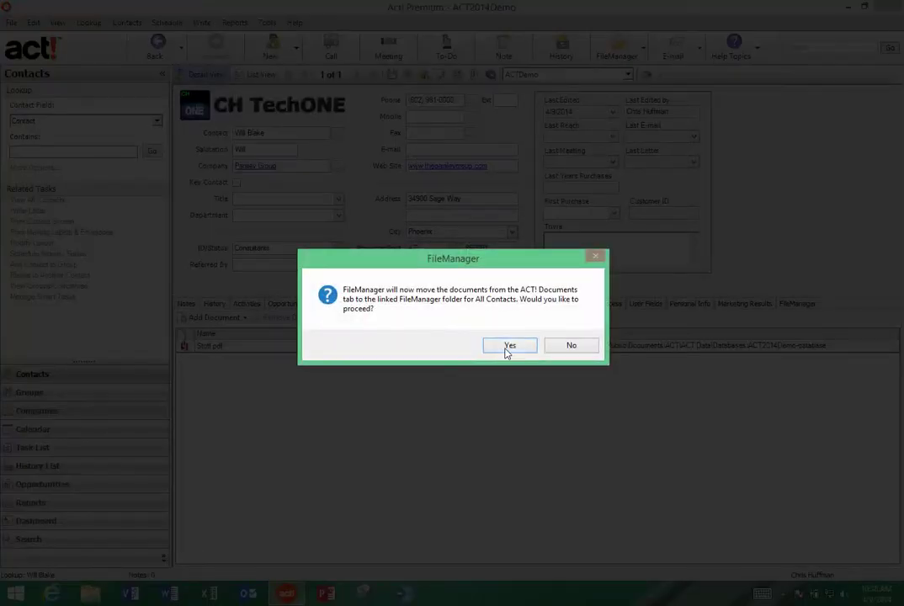
{"action": "left_click", "coordinate": [514, 345]}
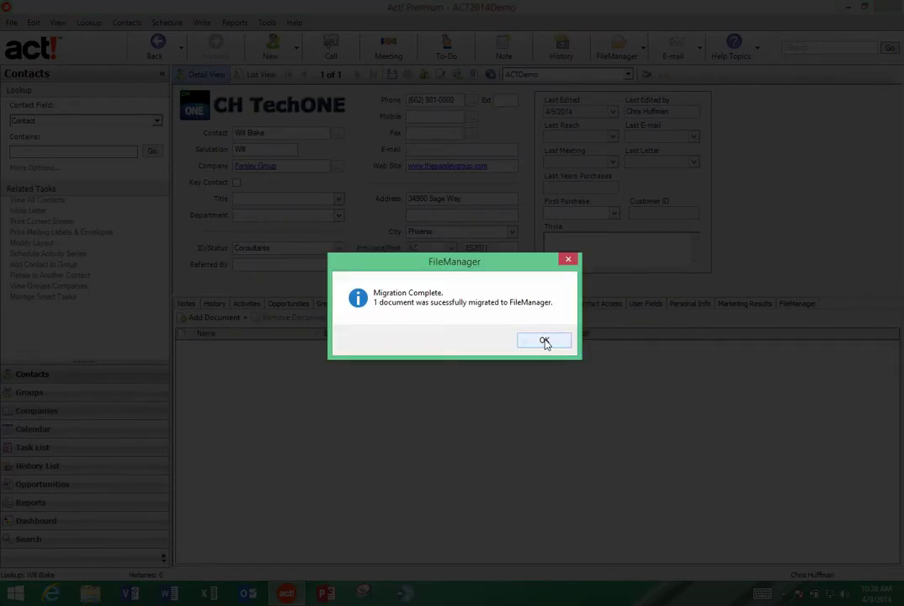
{"action": "key", "text": "Return"}
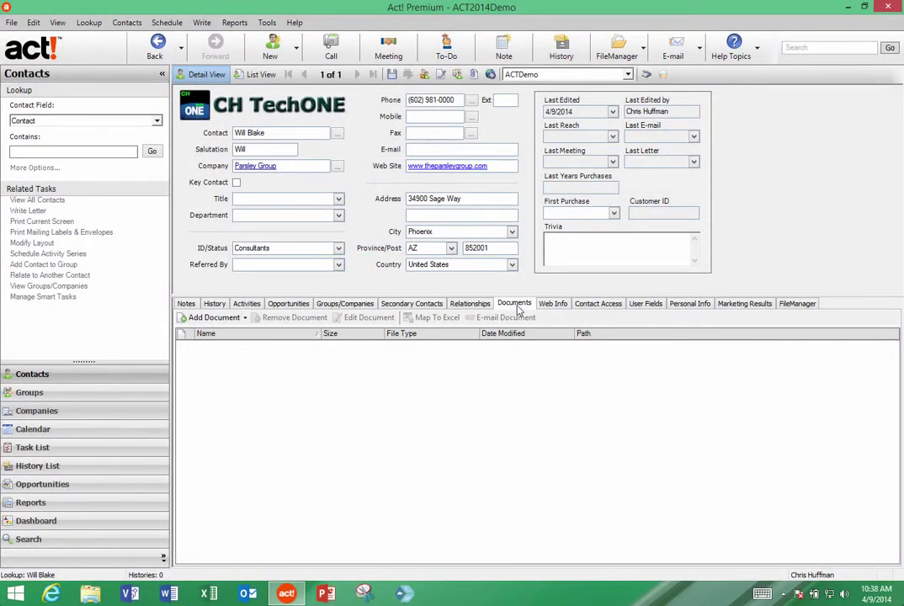
{"action": "left_click", "coordinate": [794, 304]}
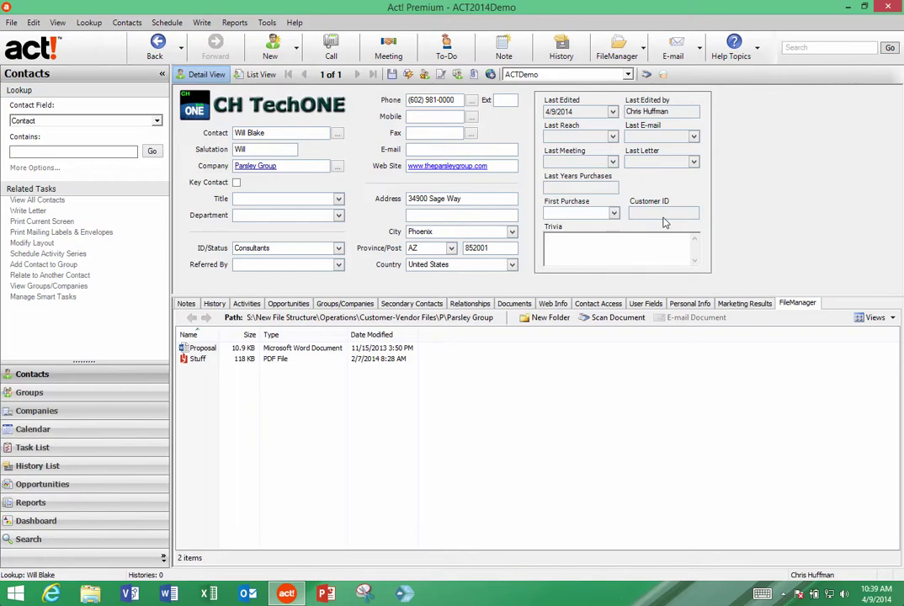
- Review the folder location, scanner and administrator settings in the FileManager configuration, and accept them
{"action": "left_click", "coordinate": [643, 52]}
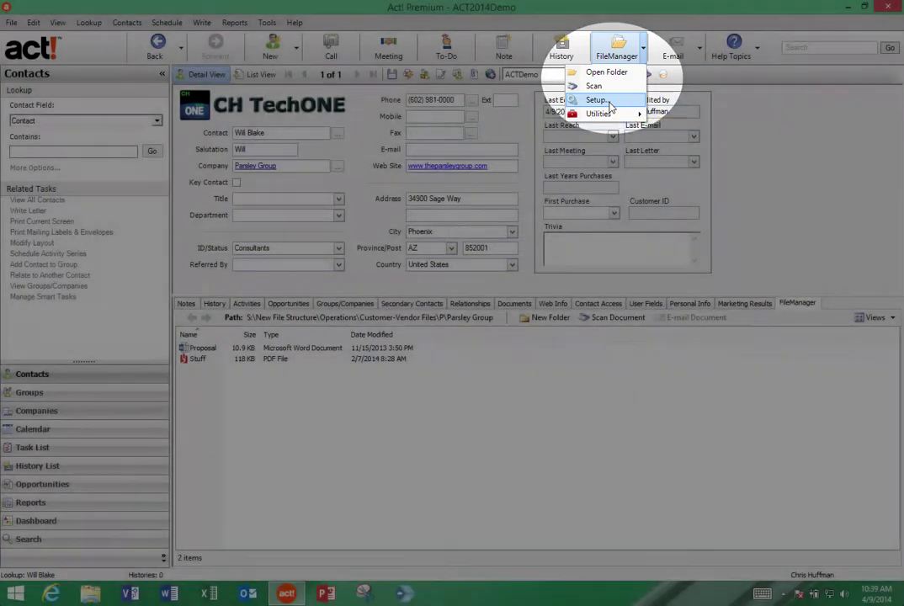
{"action": "left_click", "coordinate": [597, 99]}
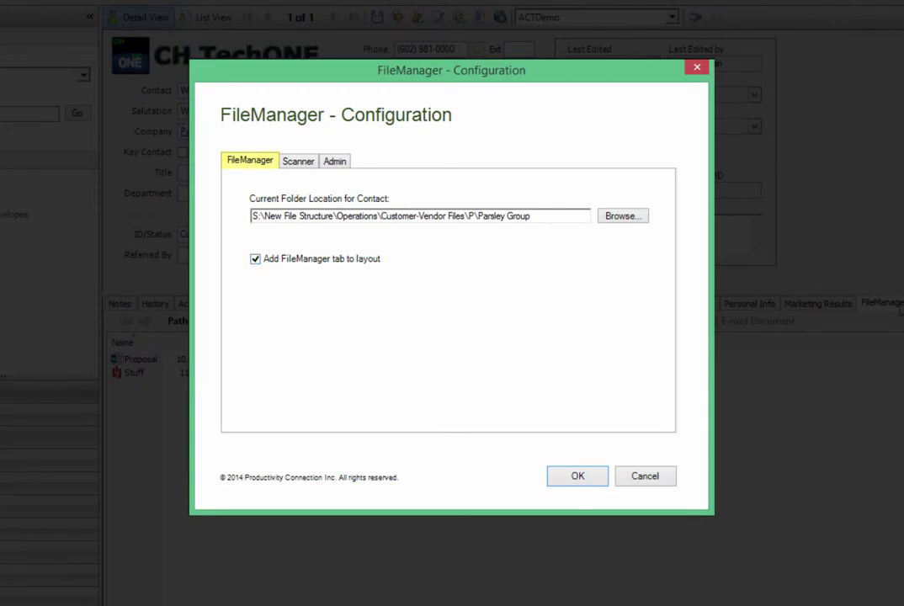
{"action": "left_click", "coordinate": [299, 161]}
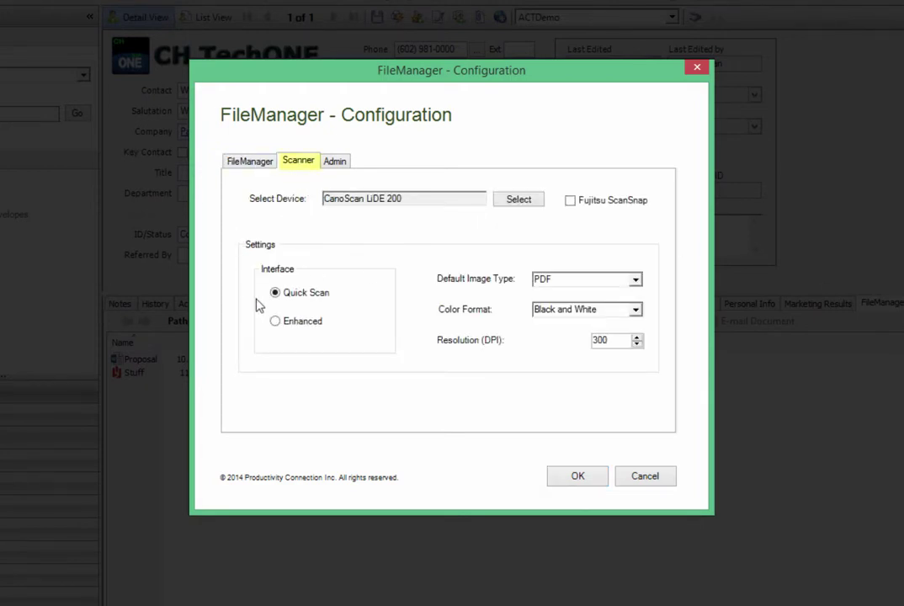
{"action": "left_click", "coordinate": [336, 167]}
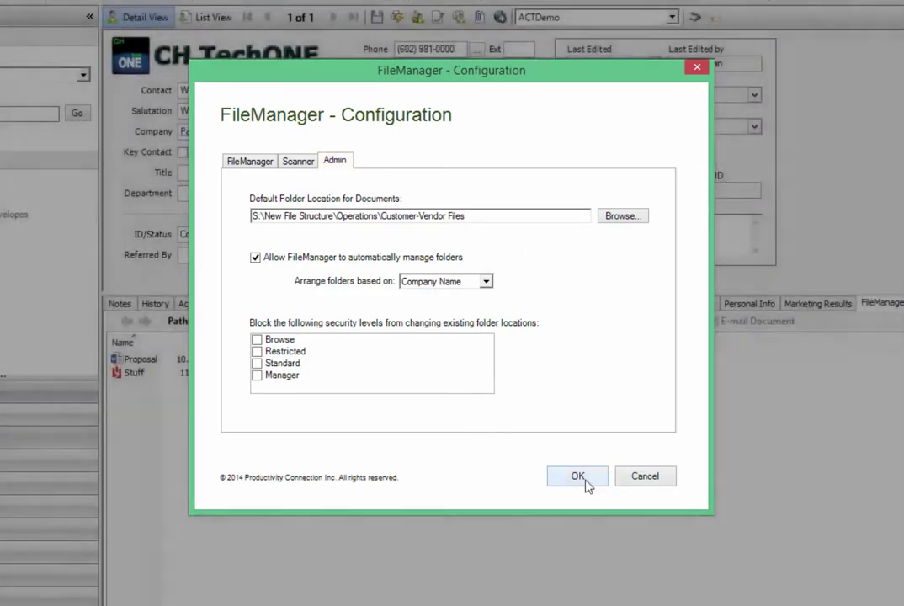
{"action": "left_click", "coordinate": [585, 480]}
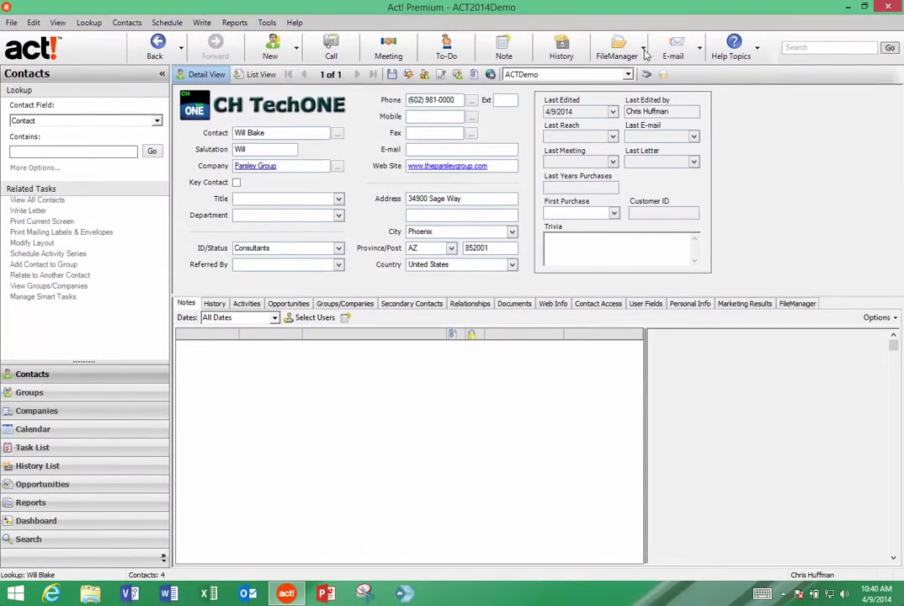
{"action": "left_click", "coordinate": [643, 50]}
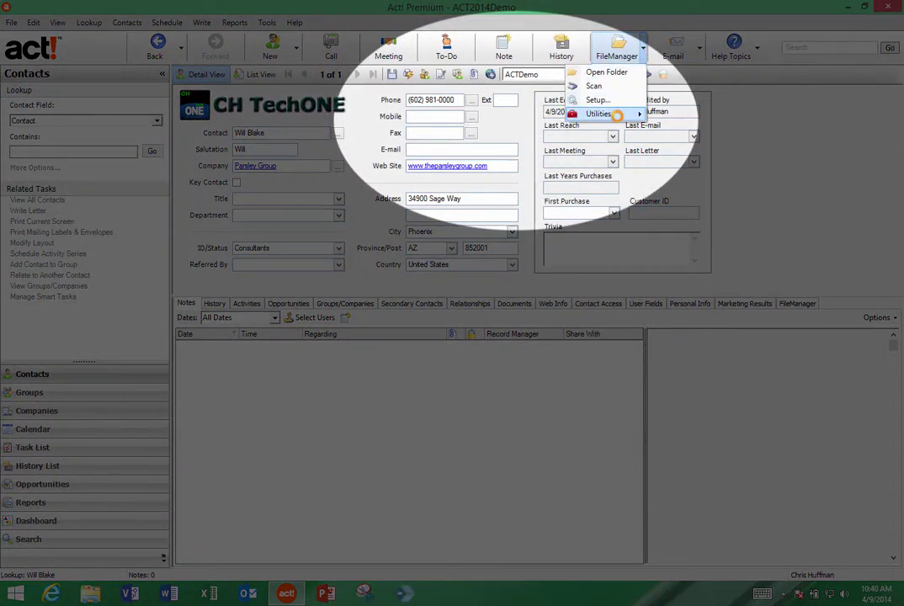
{"action": "left_click", "coordinate": [616, 115]}
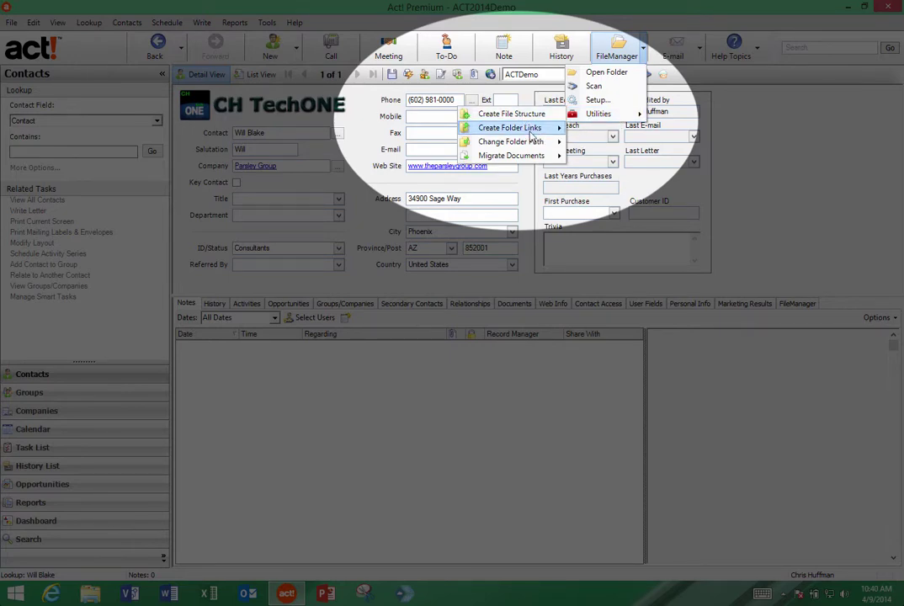
{"action": "mouse_move", "coordinate": [530, 132]}
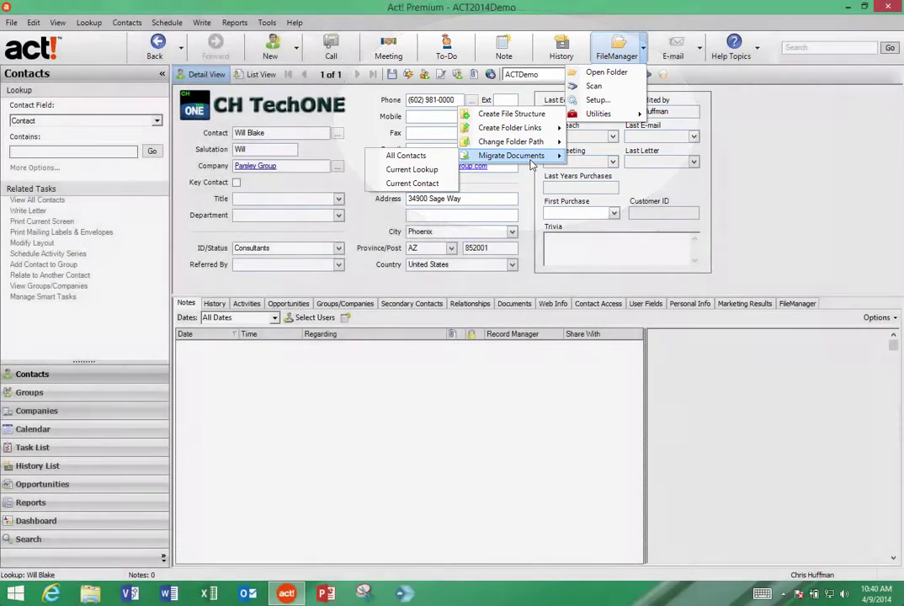
{"action": "left_click", "coordinate": [624, 81]}
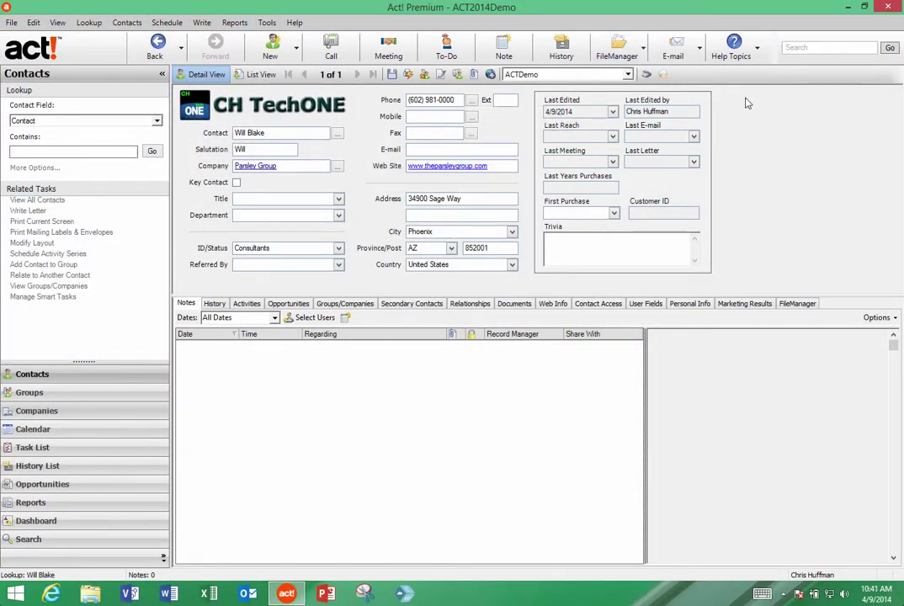